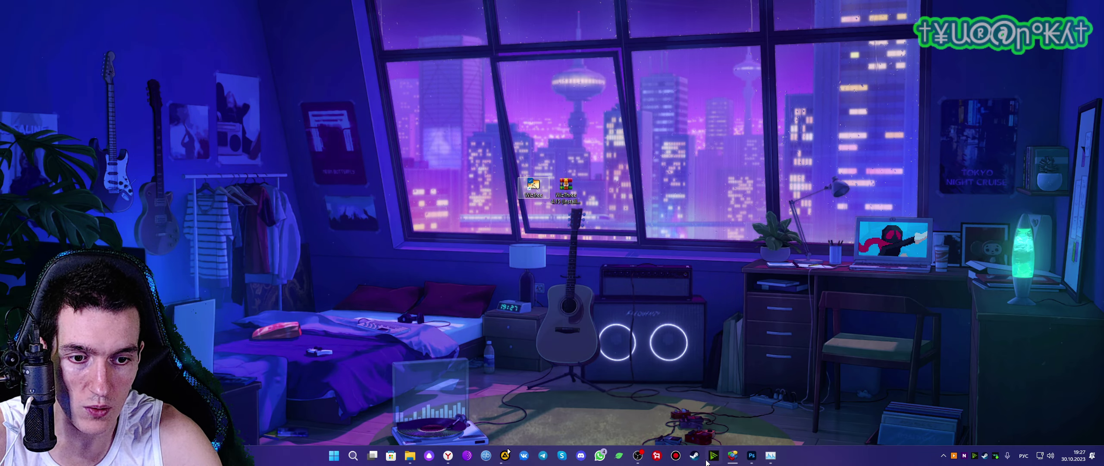
Switch to Yandex Browser, return to the WizTree home page and open its download page
click(449, 456)
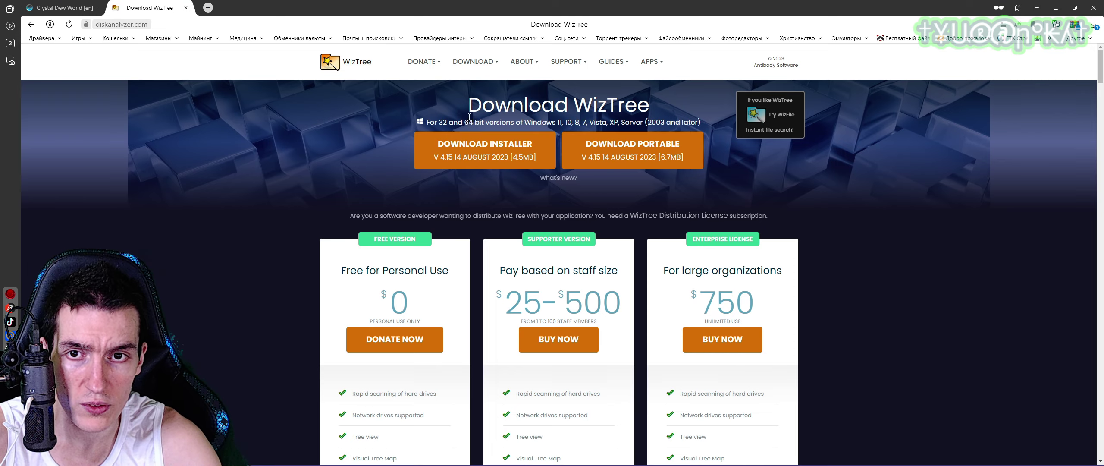
key(alt+Left)
scroll(328, 182, up, 2)
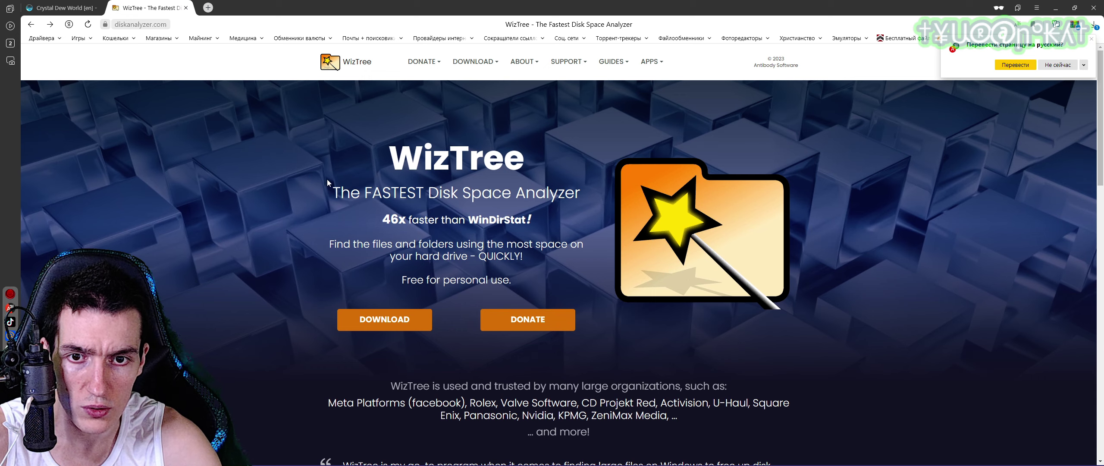
scroll(440, 161, down, 1)
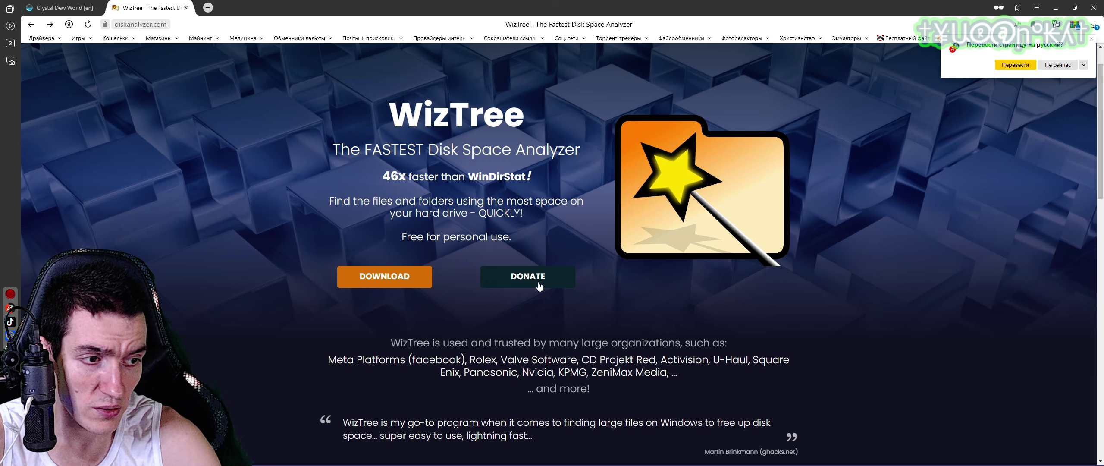
click(384, 278)
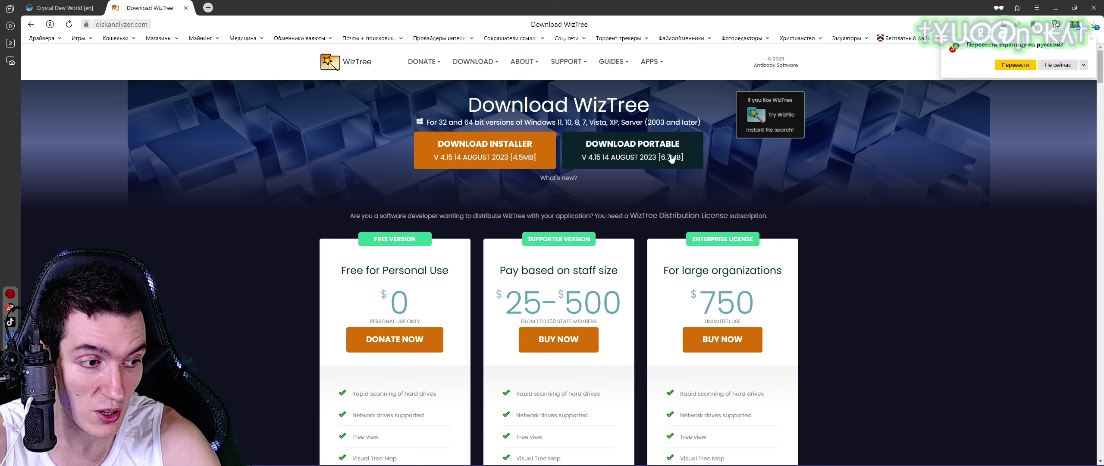
Compare the features and prices of the free, supporter and enterprise versions on the WizTree download page
scroll(664, 158, down, 4)
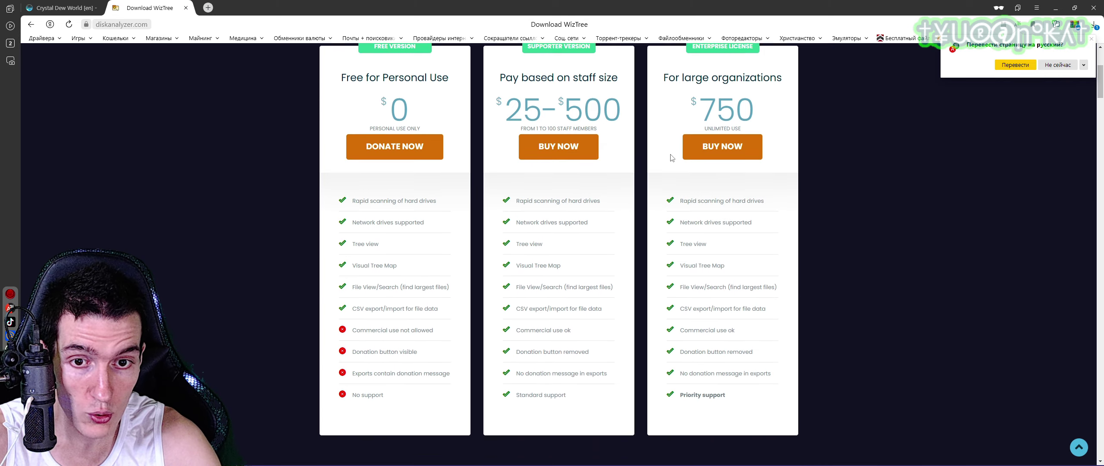
scroll(641, 154, up, 2)
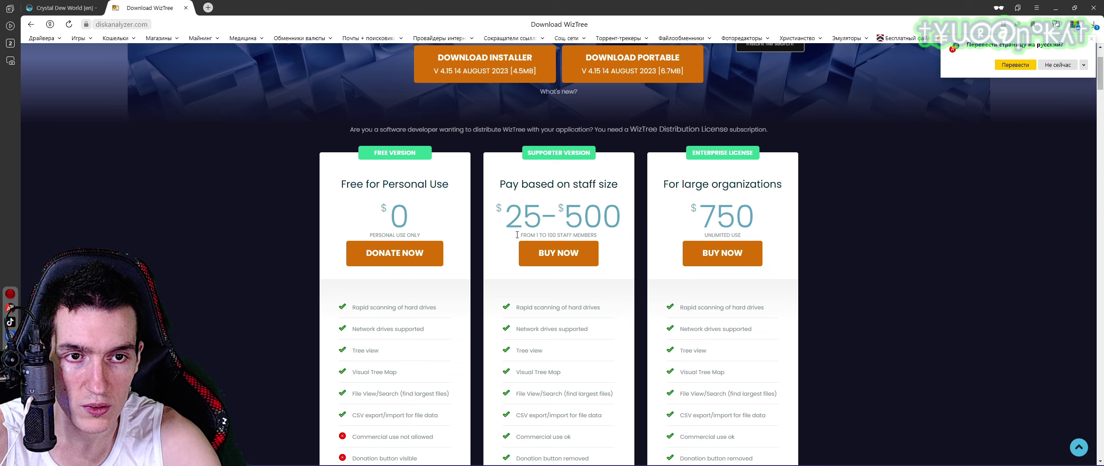
scroll(588, 197, down, 4)
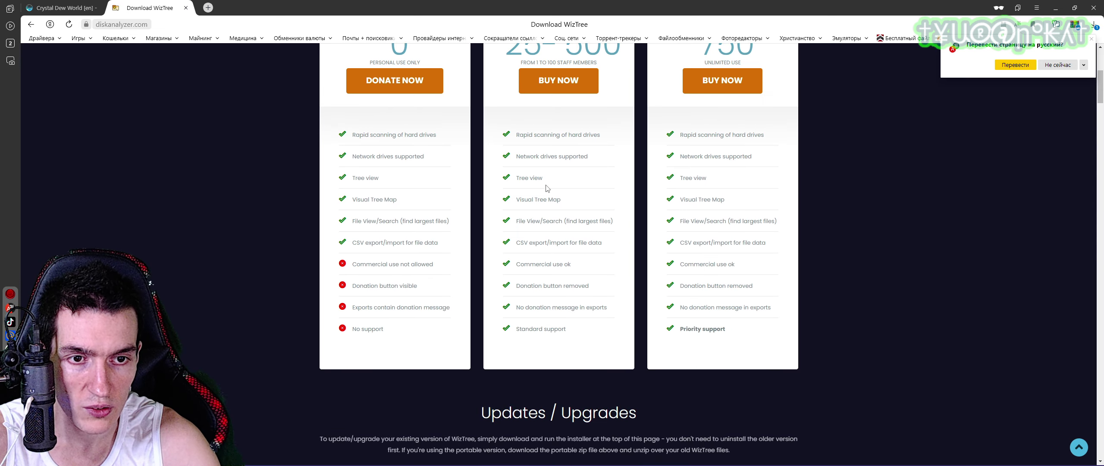
scroll(549, 189, up, 2)
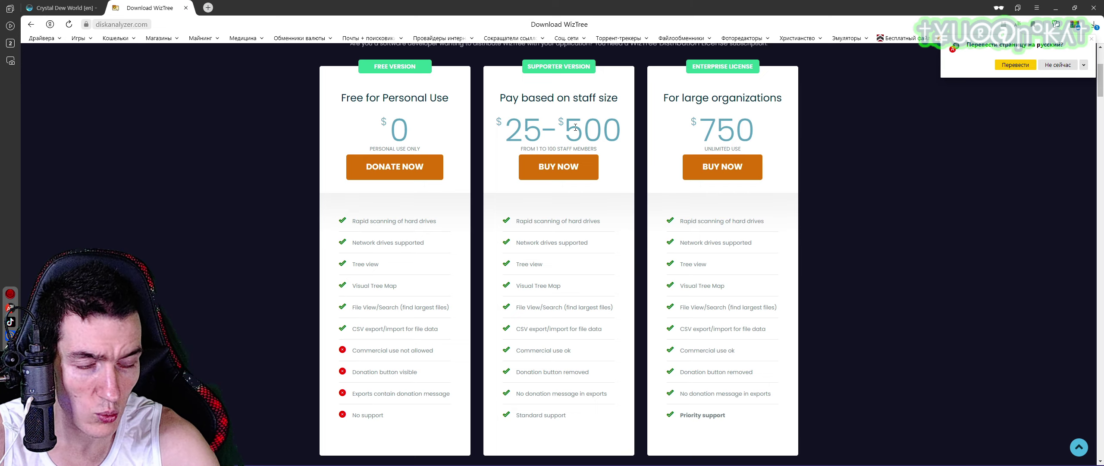
scroll(583, 138, down, 15)
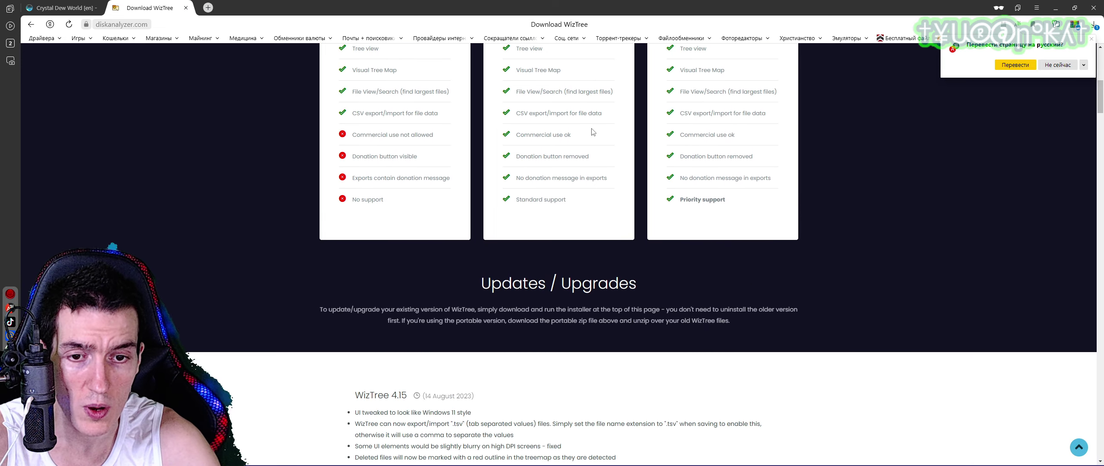
scroll(592, 129, up, 15)
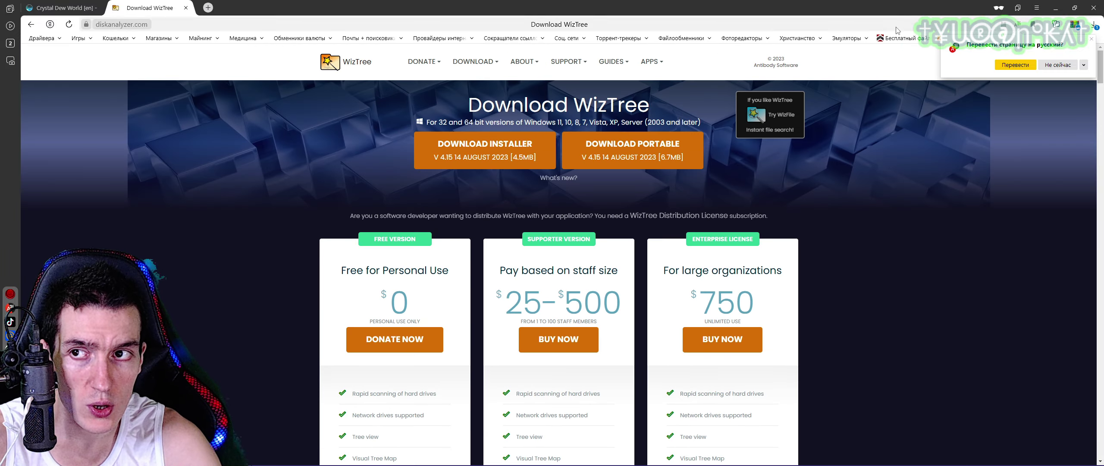
Leave the browser and open the archive WizThree 4.15 (Installer+Portable).zip from the desktop
click(1074, 8)
click(859, 154)
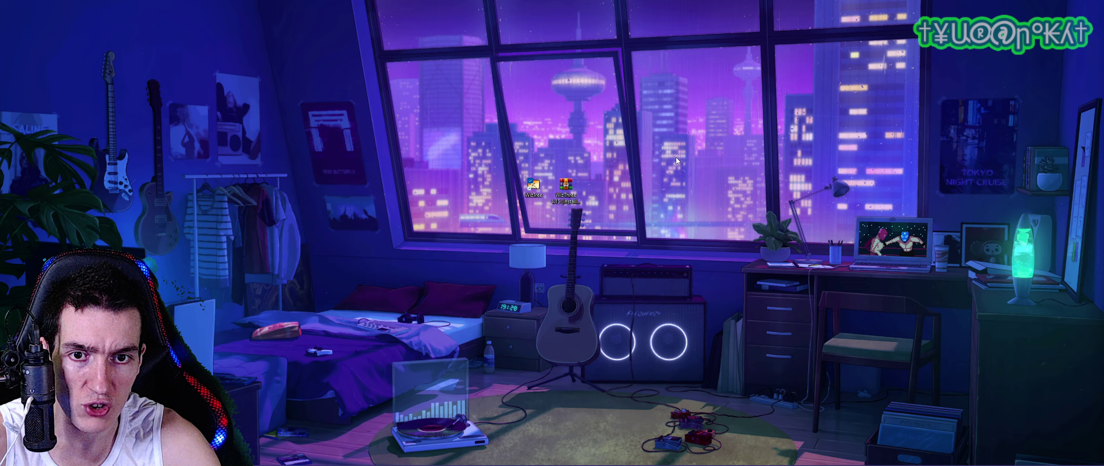
double_click(577, 193)
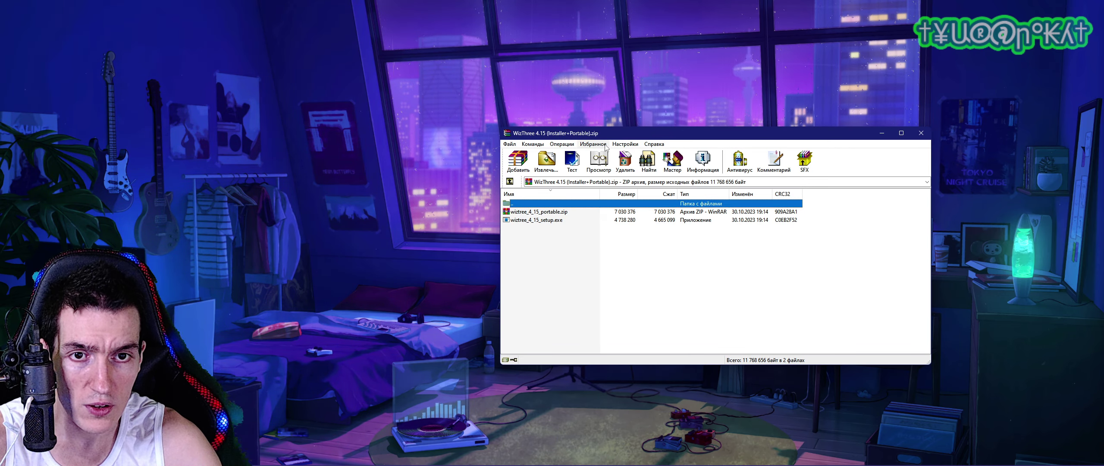
click(675, 231)
click(664, 215)
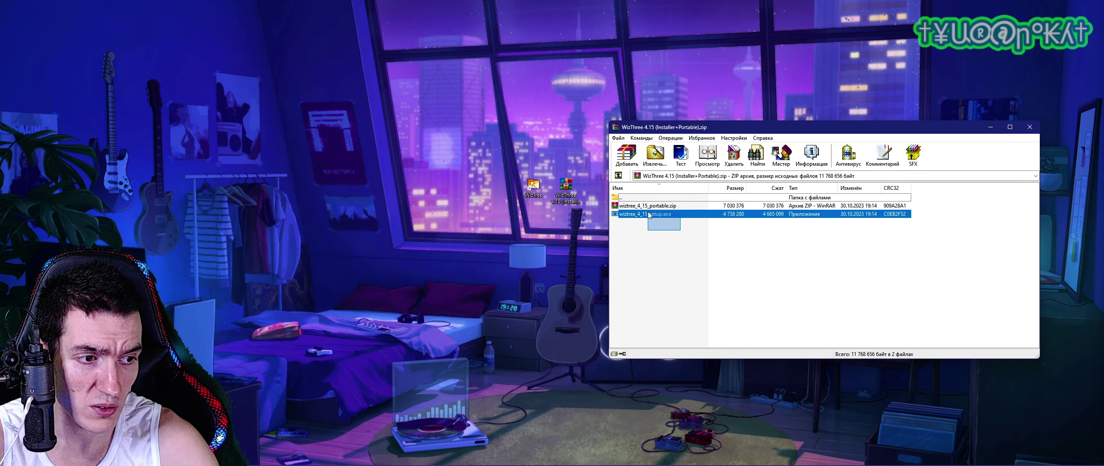
Open the nested wiztree_4_15_portable.zip and examine the WizTree64.exe and WizTree.exe files inside it
click(647, 233)
click(636, 207)
double_click(636, 207)
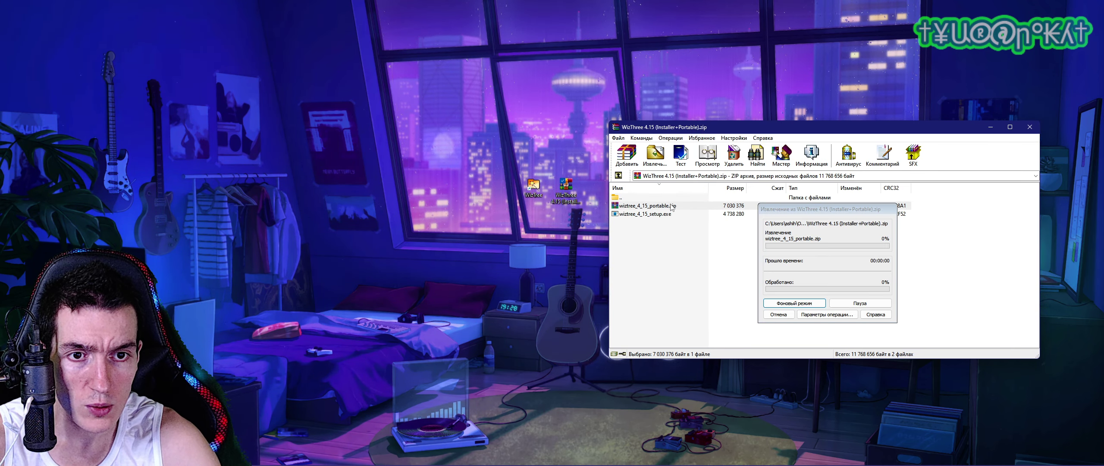
drag(560, 270, 545, 256)
drag(565, 132, 603, 254)
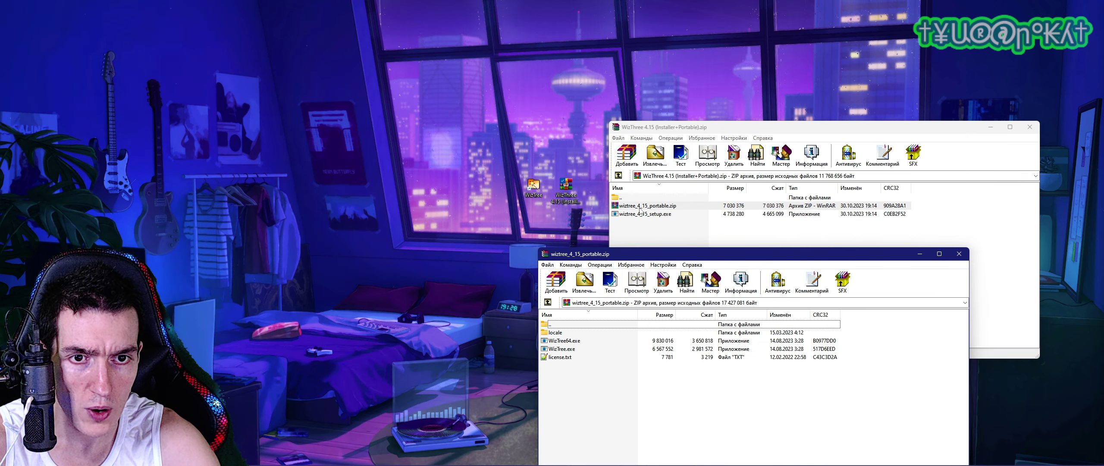
drag(591, 365, 569, 366)
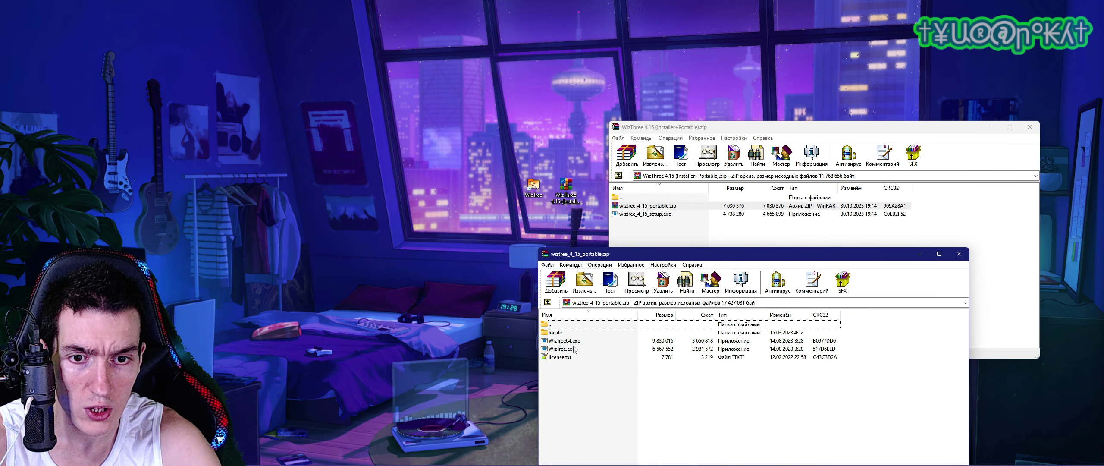
click(567, 340)
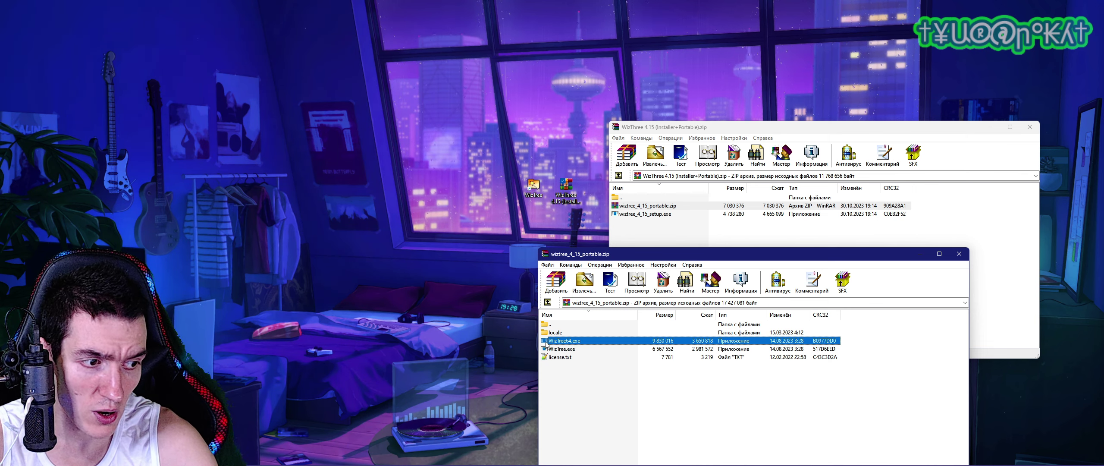
click(570, 349)
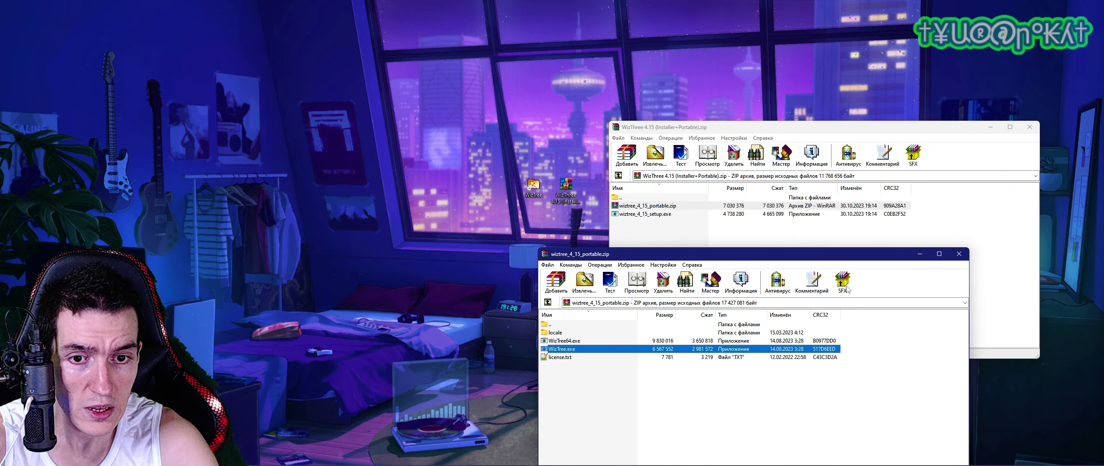
Close the portable archive, highlight wiztree_4_15_setup.exe in the outer archive and close that archive too
click(959, 253)
click(645, 215)
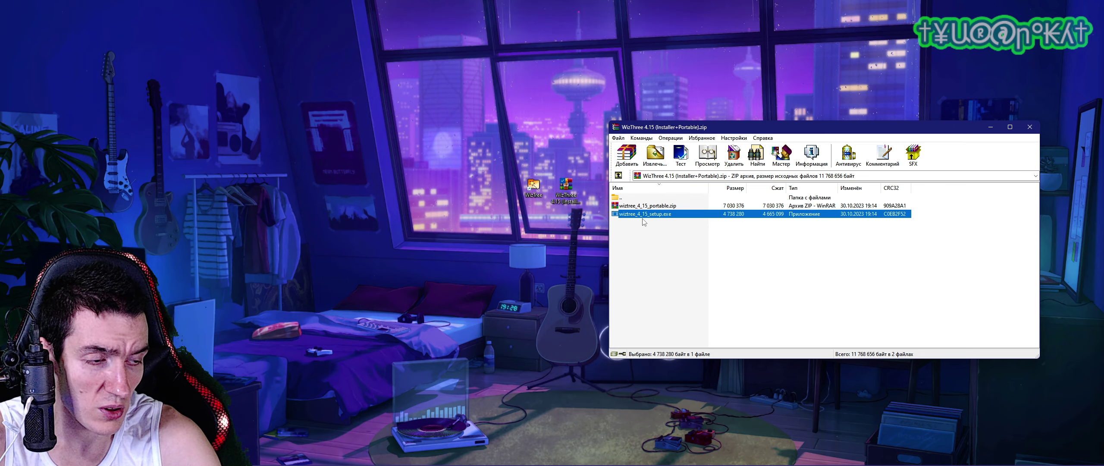
click(1030, 128)
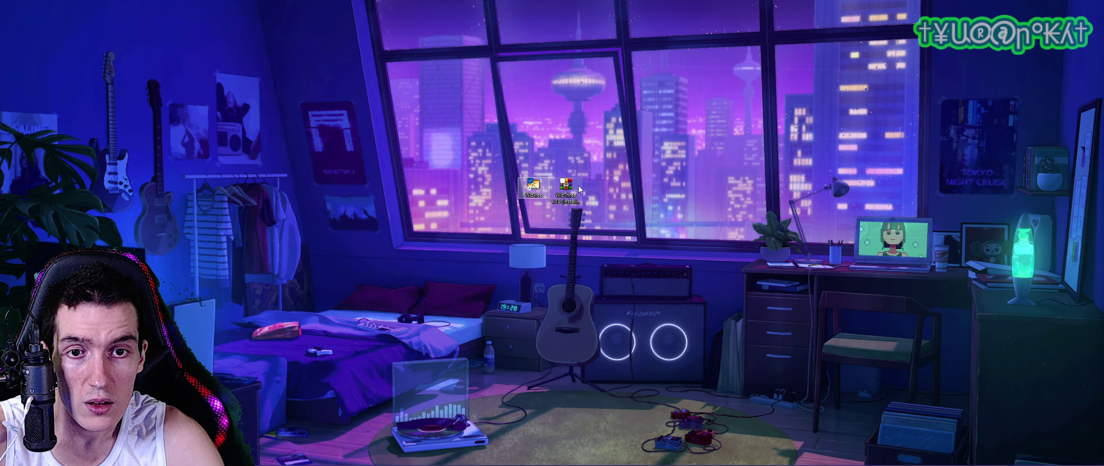
Launch WizTree from the desktop and analyze the local disk C:
double_click(535, 193)
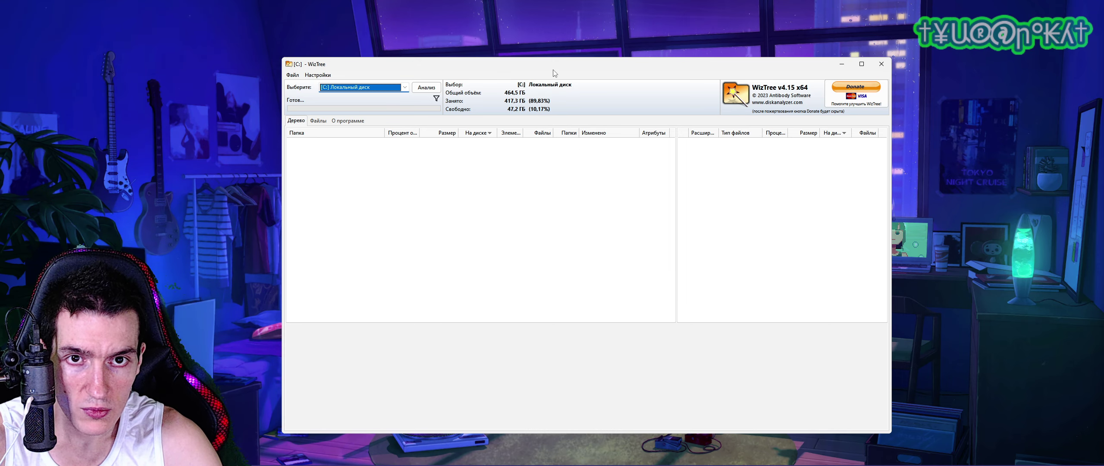
drag(552, 69, 621, 59)
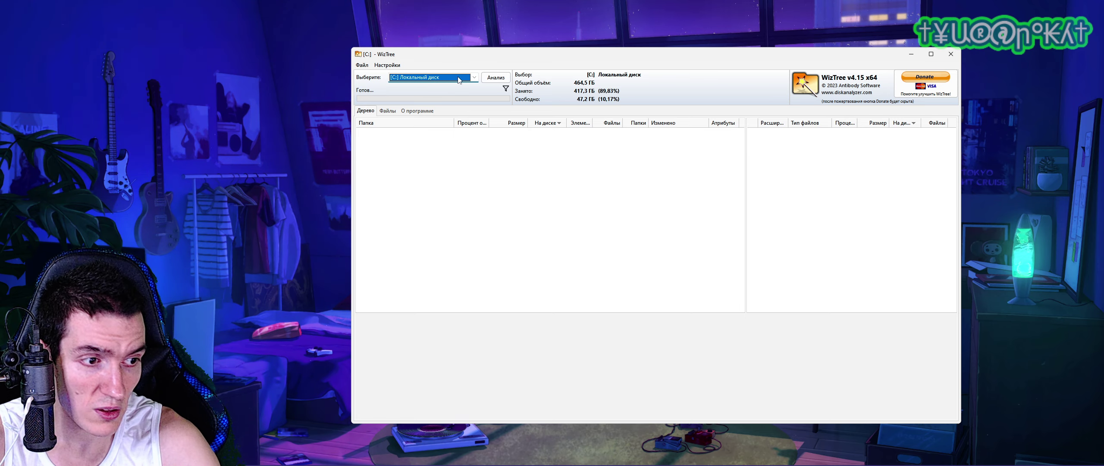
click(487, 78)
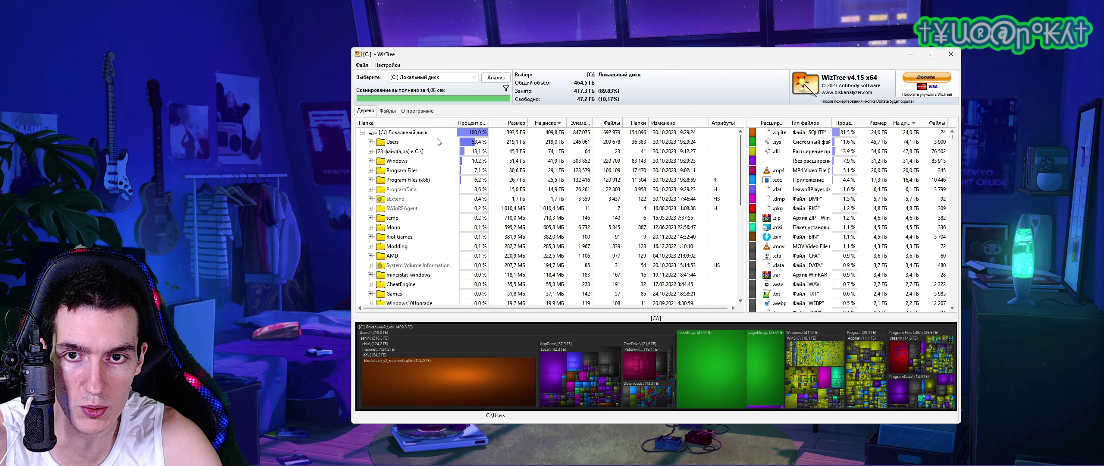
Select the C: root, widen the window slightly and locate hiberfil.sys in the folder tree through its treemap block
click(399, 133)
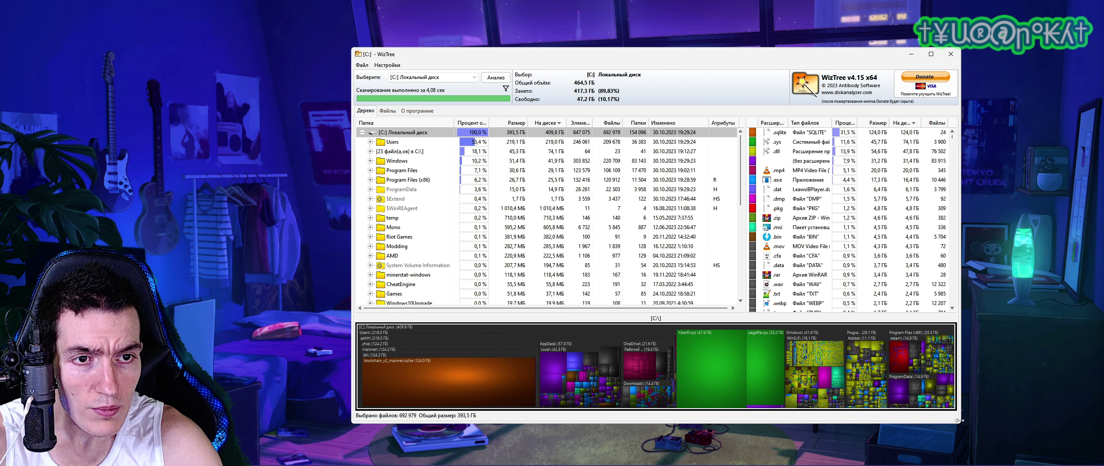
drag(961, 427, 981, 422)
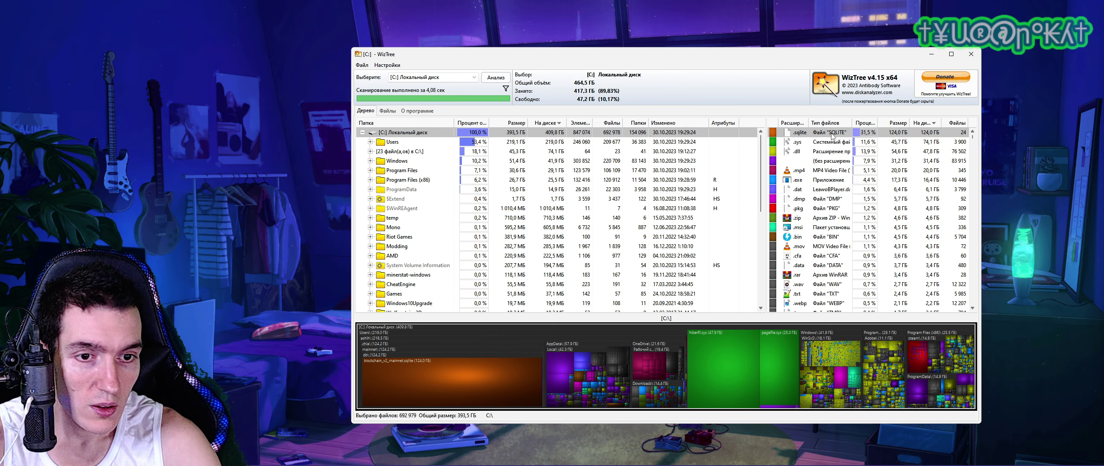
mouse_move(403, 373)
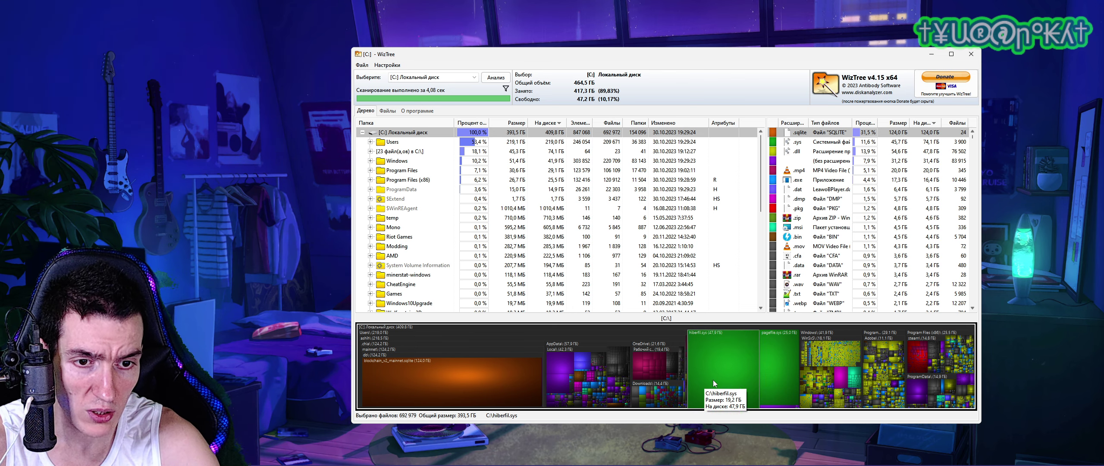
click(725, 368)
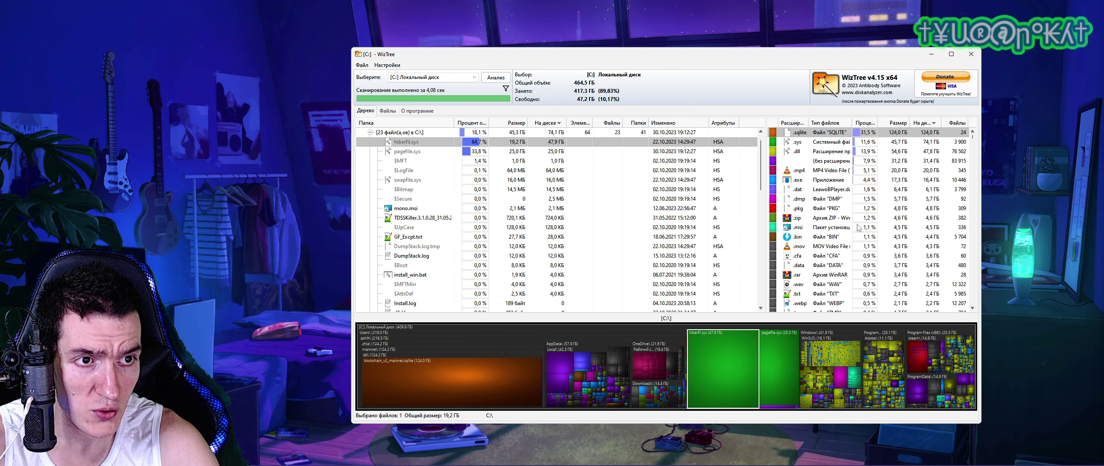
drag(980, 199, 981, 199)
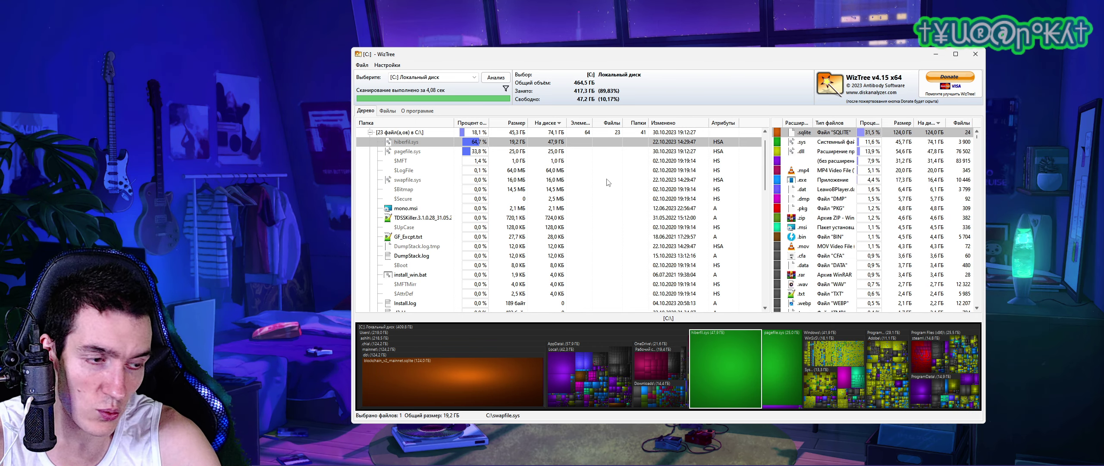
scroll(492, 166, up, 1)
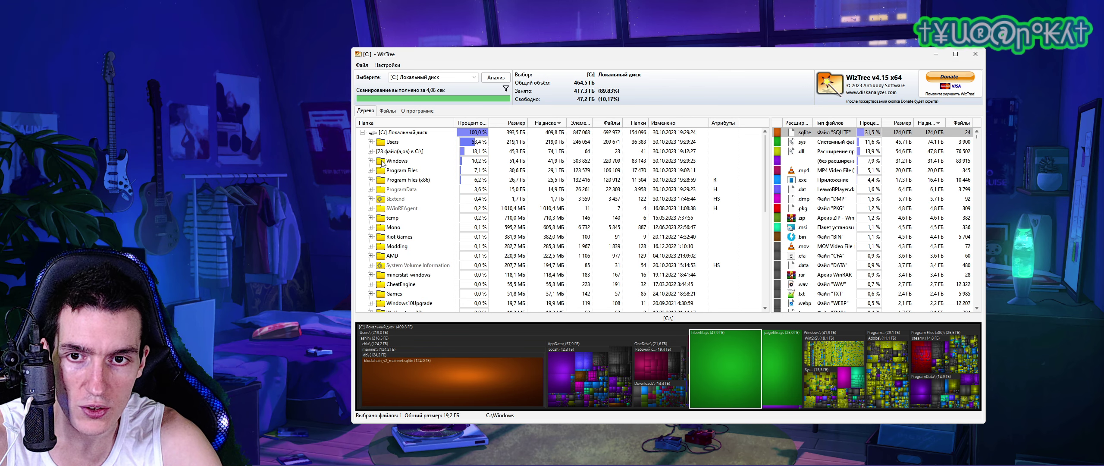
Check the available actions for the Mono folder and examine the $Extend, temp and $WinREAgent folder entries
right_click(396, 228)
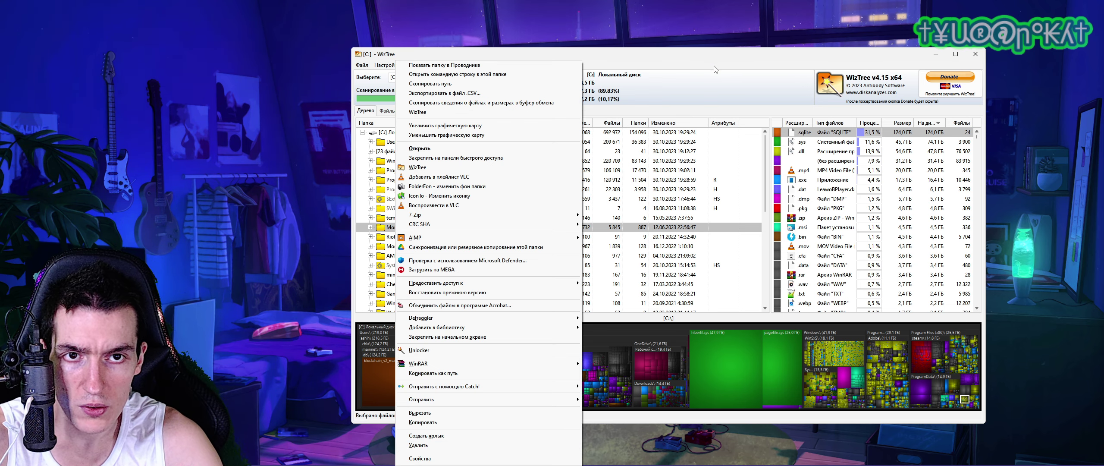
click(679, 64)
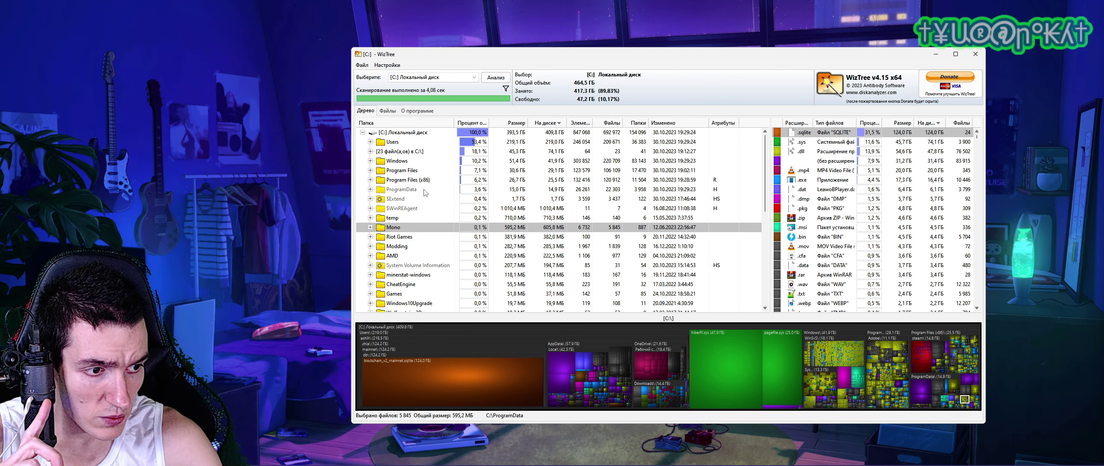
click(391, 201)
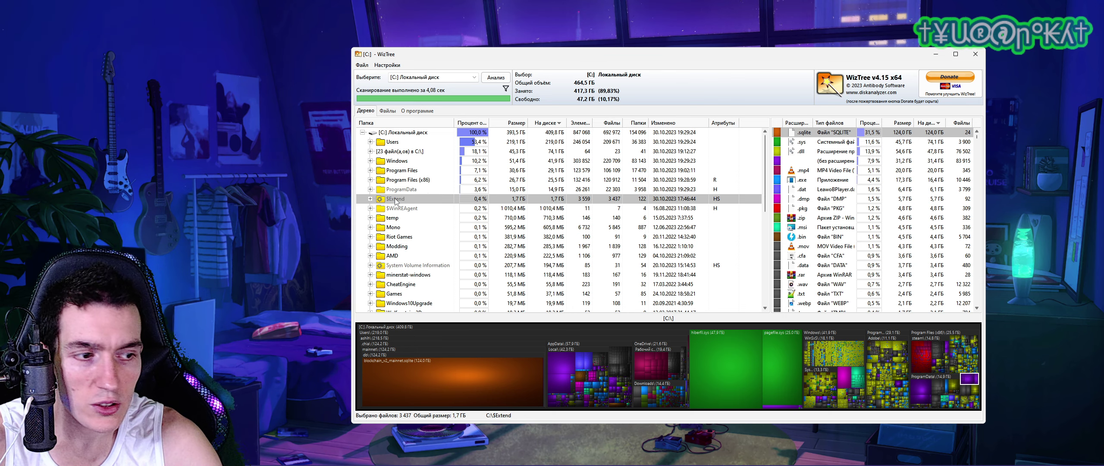
click(394, 221)
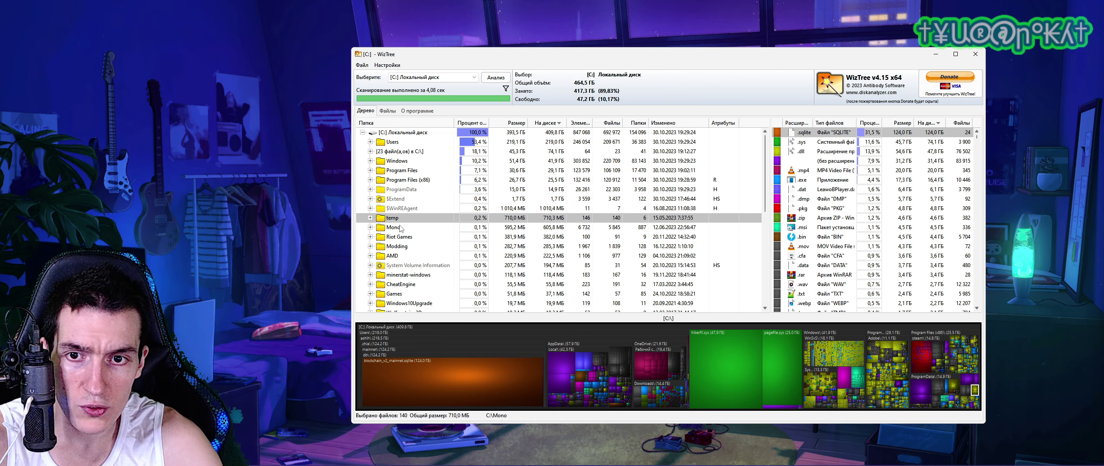
click(404, 209)
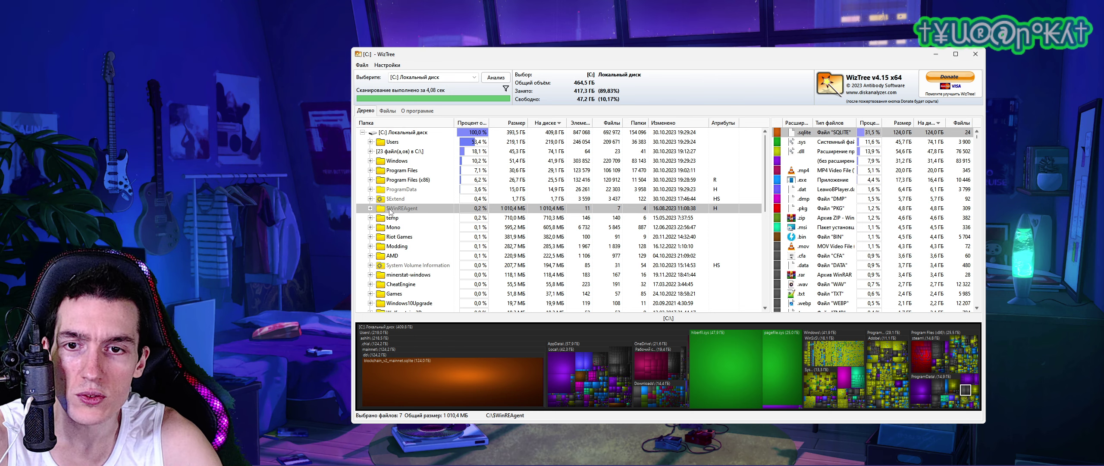
click(394, 218)
click(402, 209)
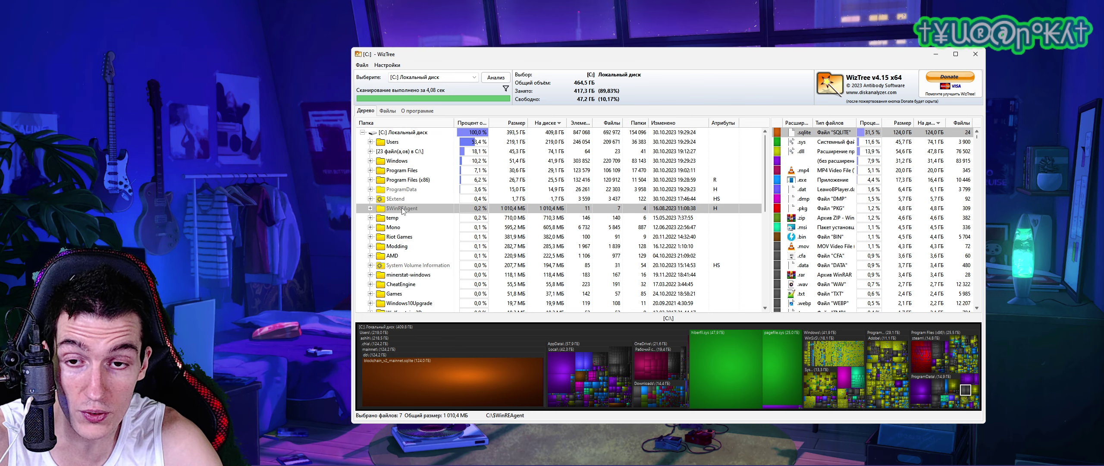
Check the attributes of the $Extend, $WinREAgent, Program Files (x86), ProgramData and temp folders on drive C:
click(391, 199)
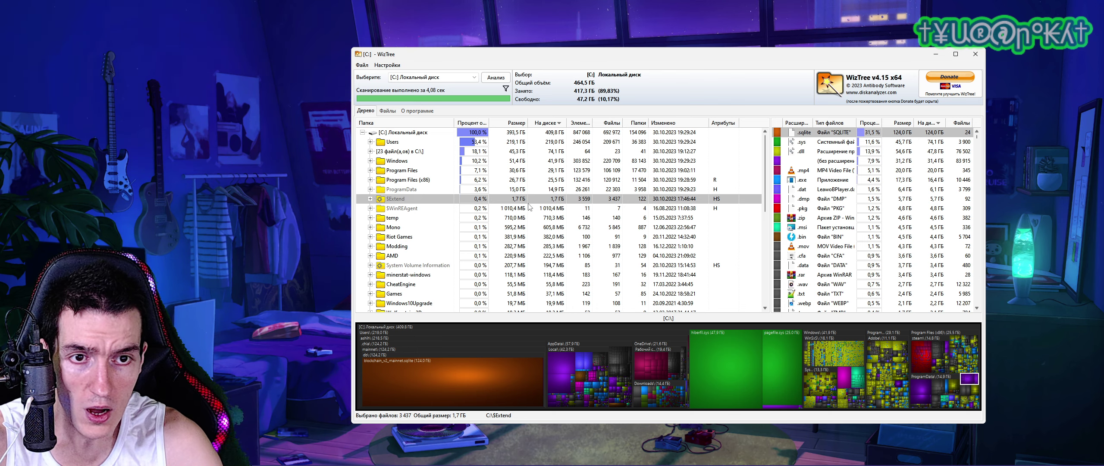
click(421, 209)
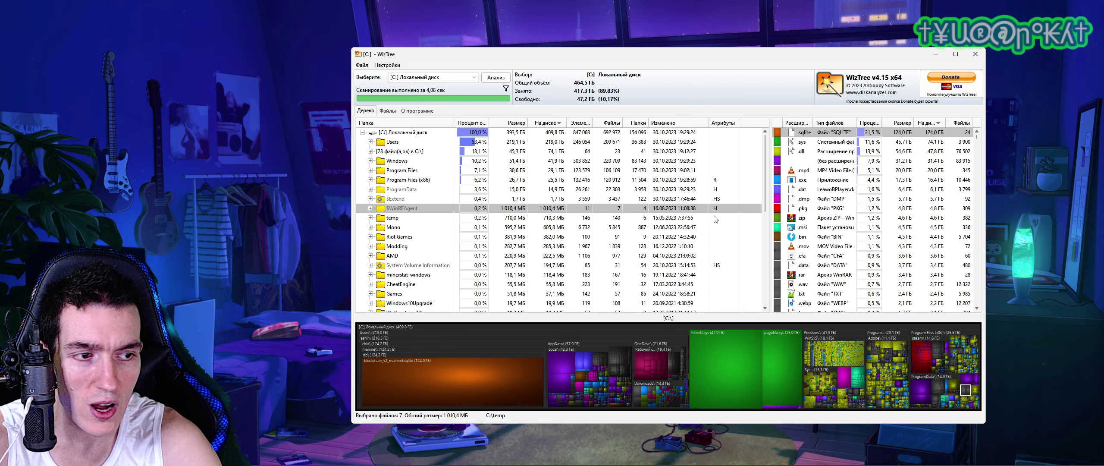
click(582, 180)
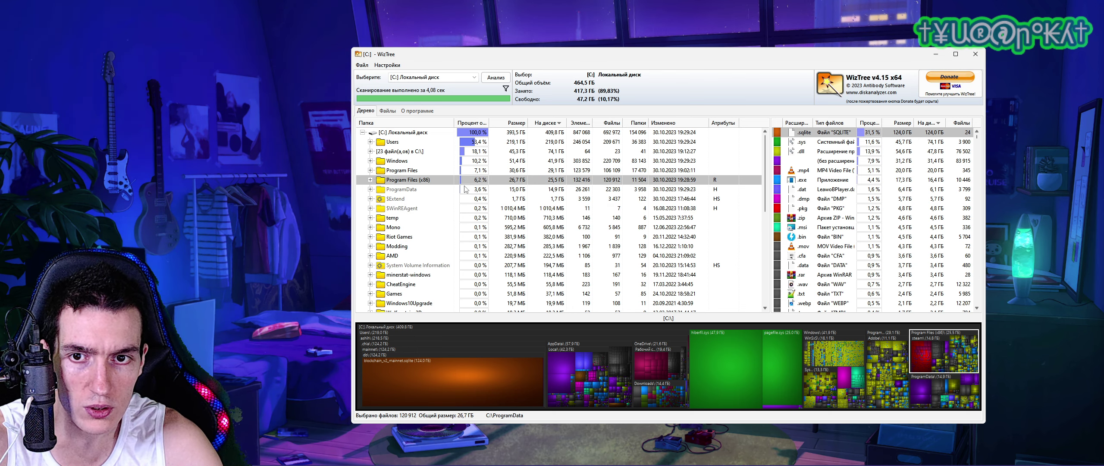
click(410, 199)
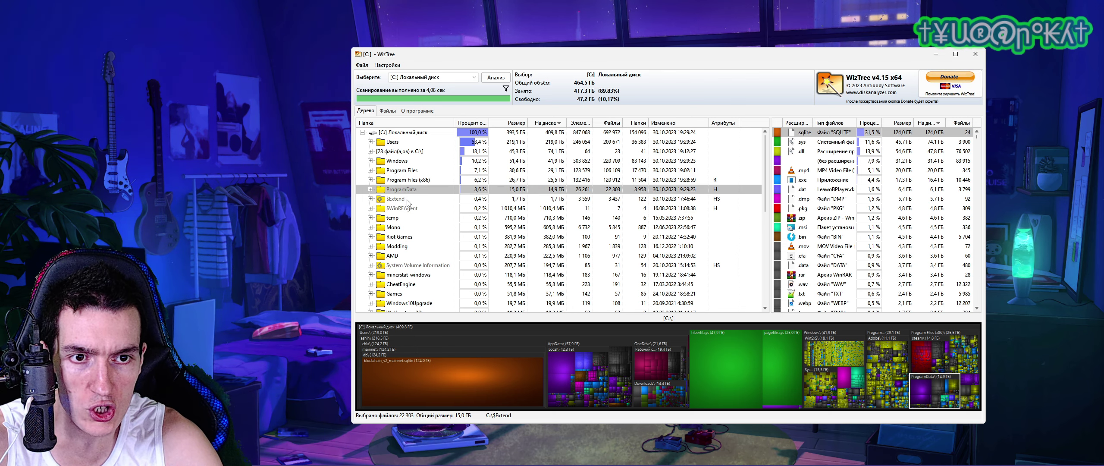
click(408, 209)
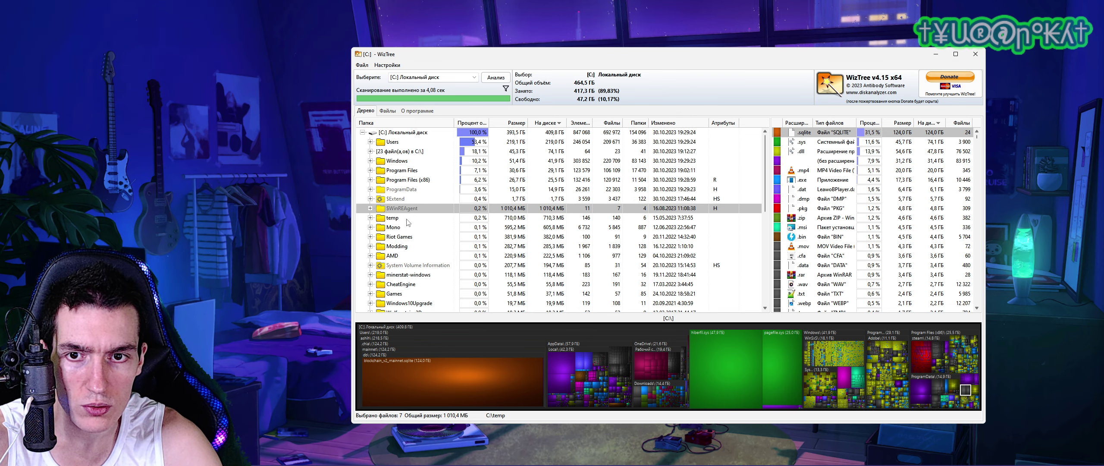
click(409, 218)
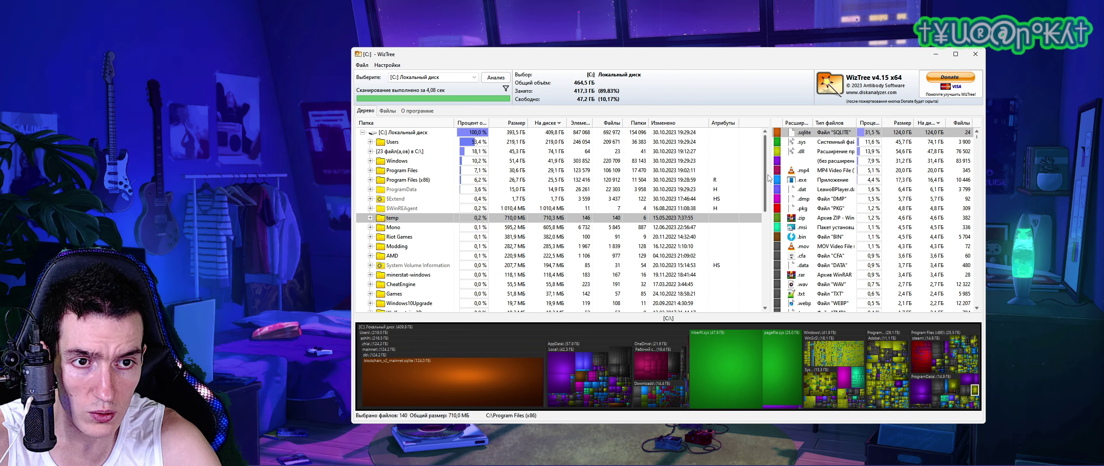
Compare the System Volume Information, minerstat-windows, $WinREAgent, ProgramData and Program Files (x86) entries in the folder tree
drag(766, 177, 767, 186)
click(411, 244)
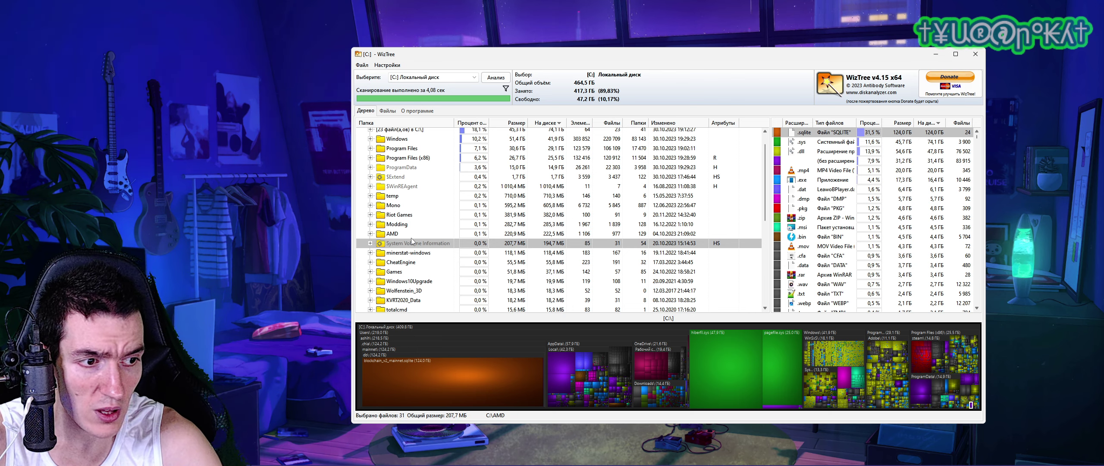
key(Down)
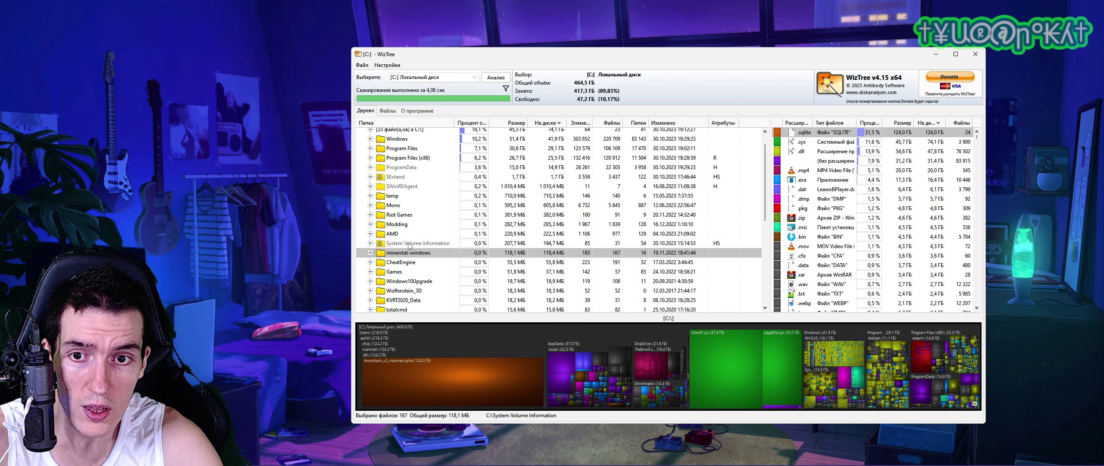
click(410, 245)
click(712, 186)
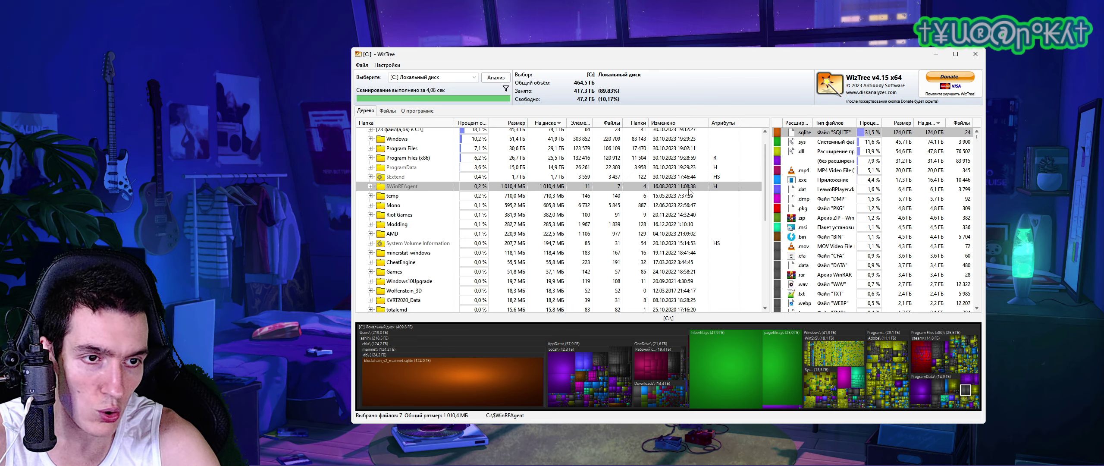
click(452, 167)
click(385, 159)
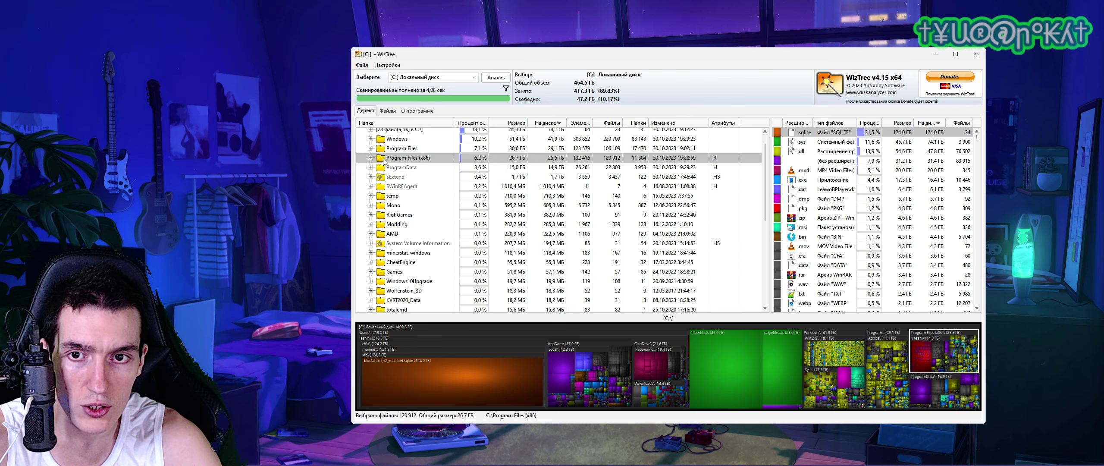
Expand Program Files (x86) and examine its INSTALL.LOG and Panda Security entries among the smallest items
click(370, 158)
scroll(601, 178, down, 5)
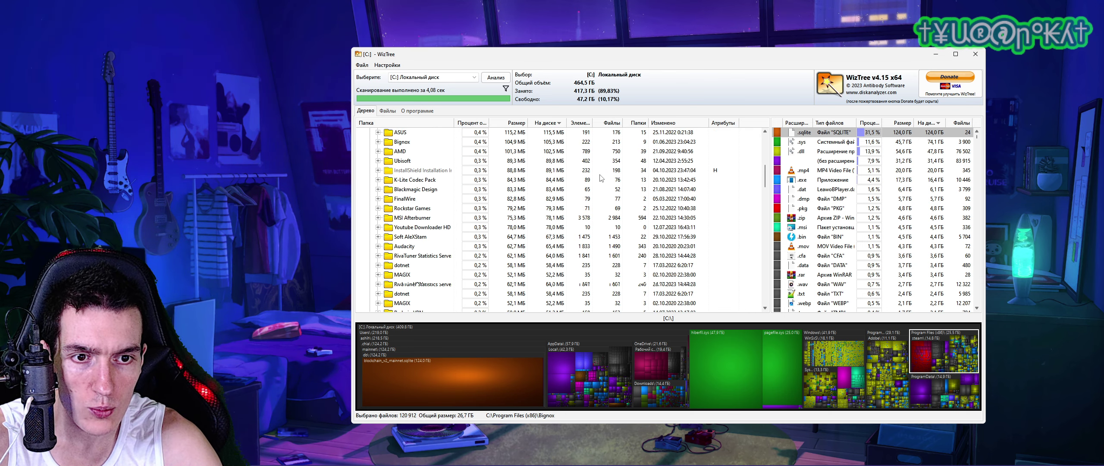
scroll(602, 178, down, 10)
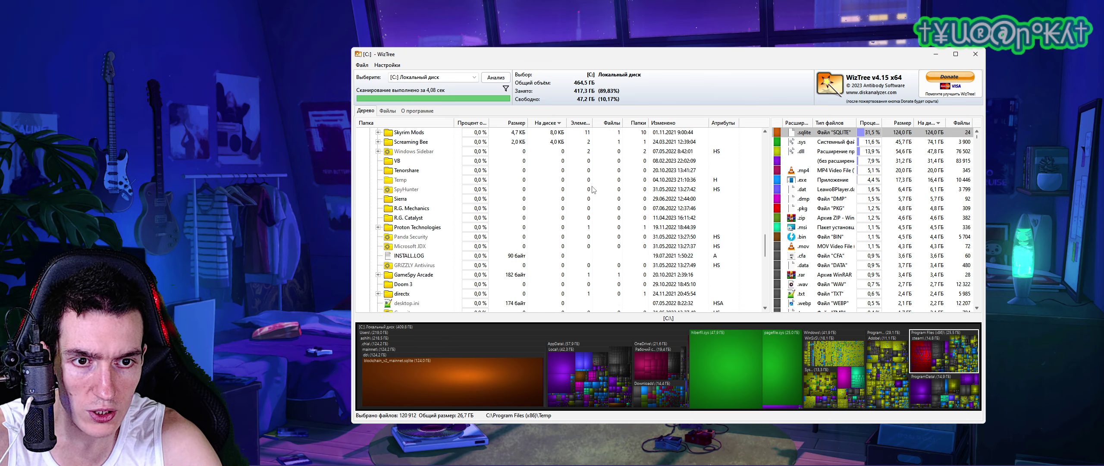
click(410, 258)
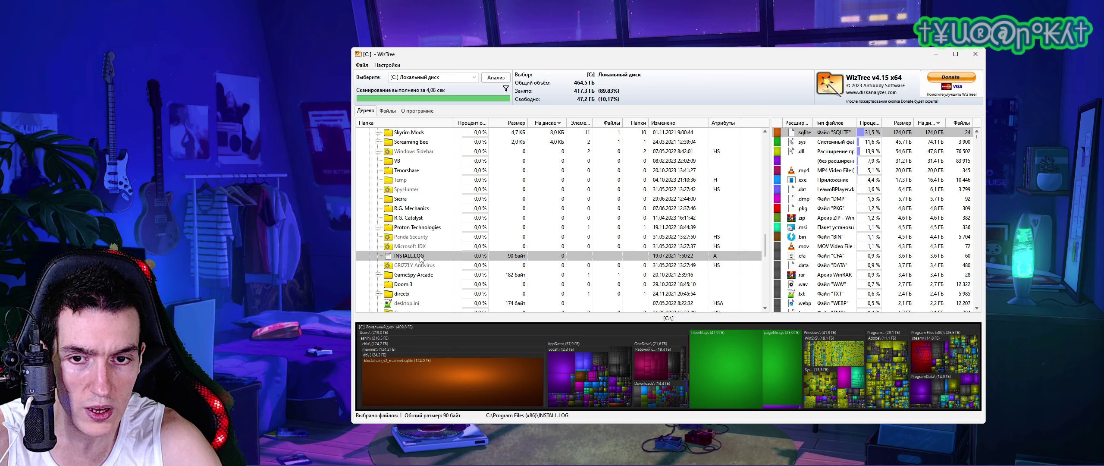
click(441, 236)
Examine the desktop.ini, Cezurity and AVG entries at the end of the Program Files (x86) contents
scroll(441, 238, down, 3)
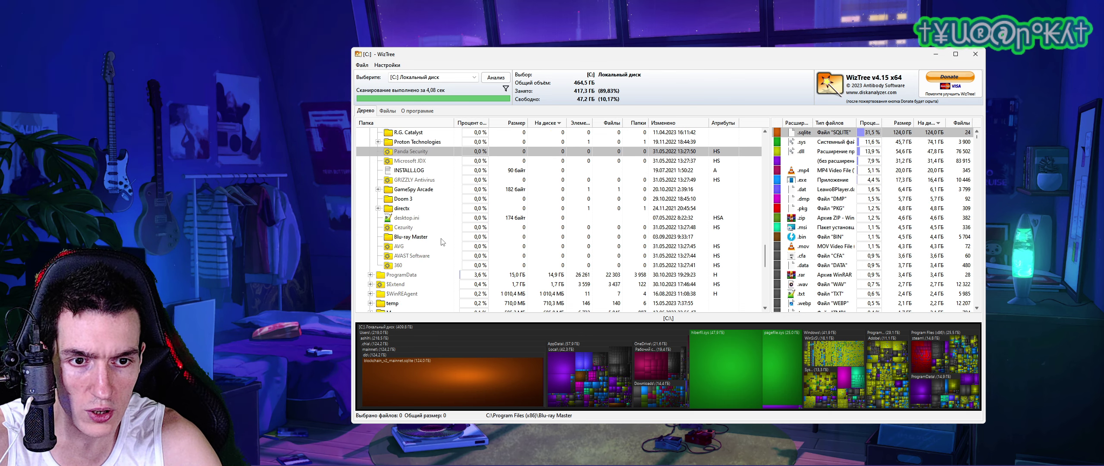
click(416, 218)
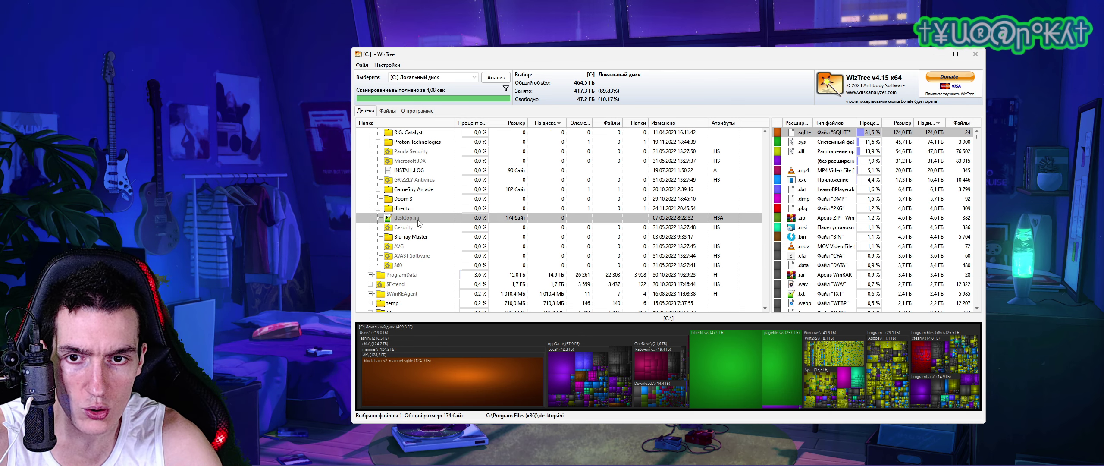
click(408, 228)
scroll(417, 242, up, 3)
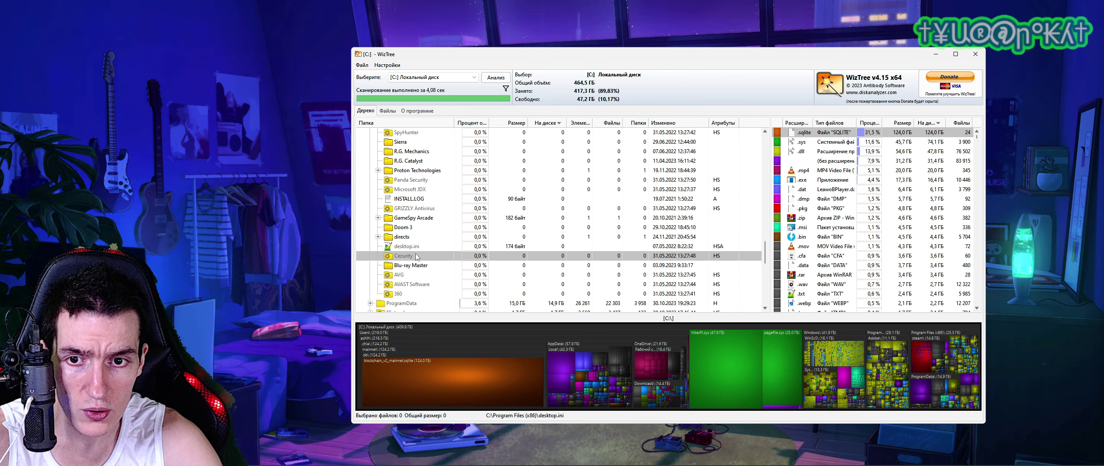
click(405, 274)
scroll(405, 271, down, 1)
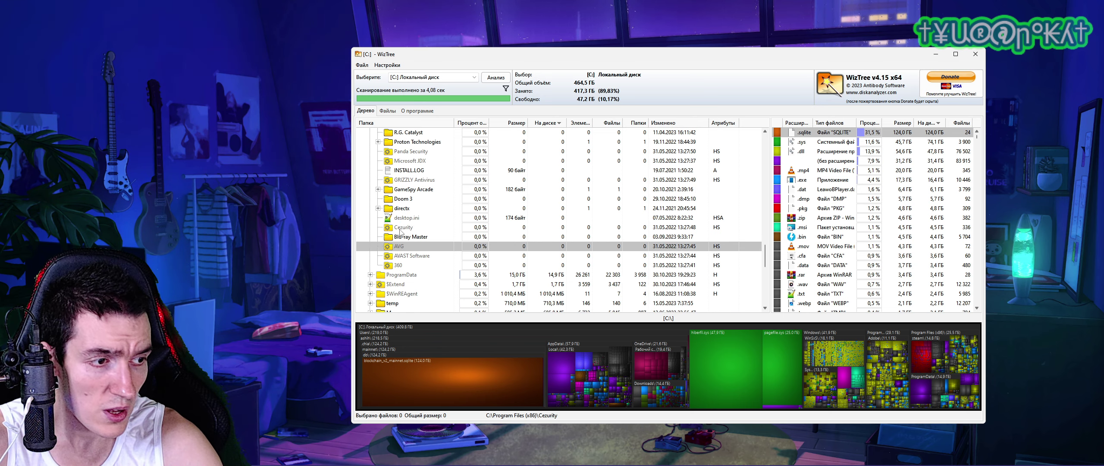
Collapse the Program Files (x86) folder in the tree
scroll(397, 229, up, 10)
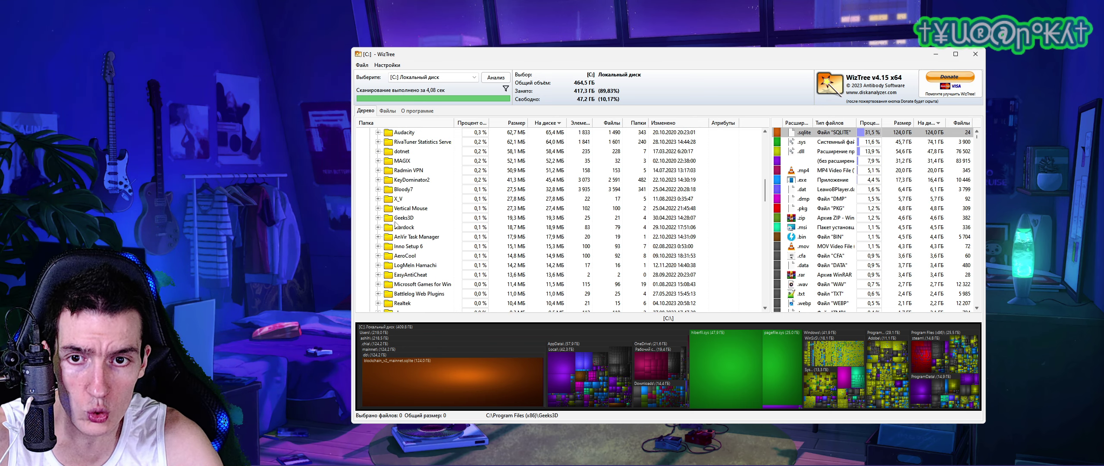
scroll(395, 224, up, 10)
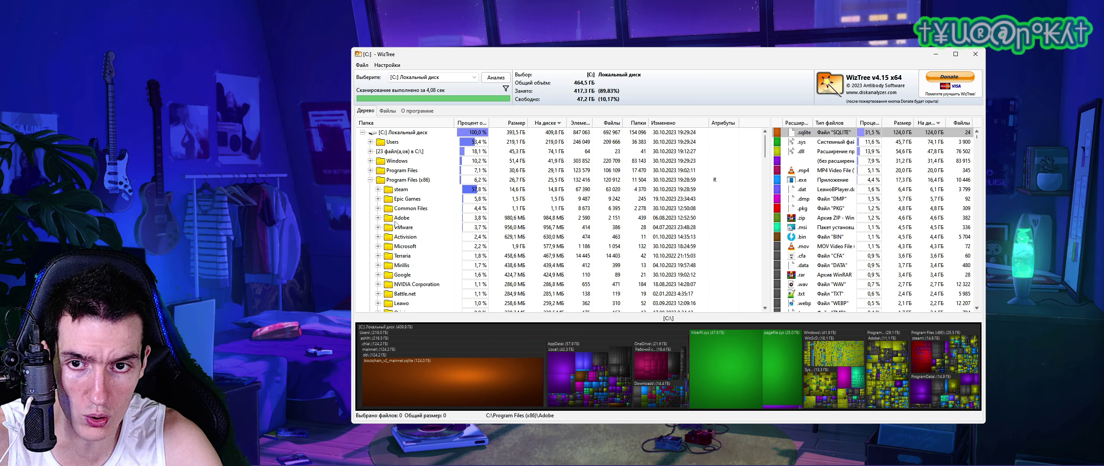
click(370, 180)
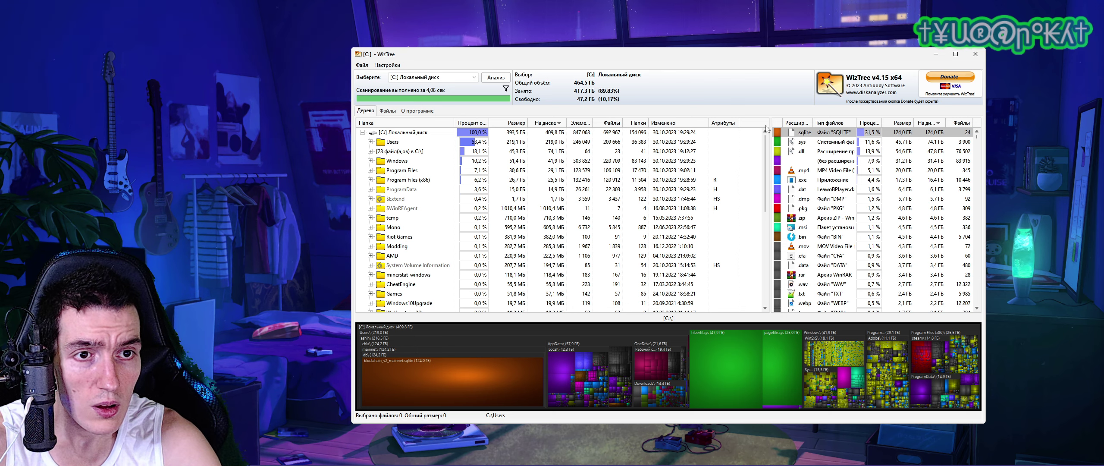
Widen the file types list slightly and inspect the large OneDrive and AppData blocks in the treemap
drag(770, 123, 757, 127)
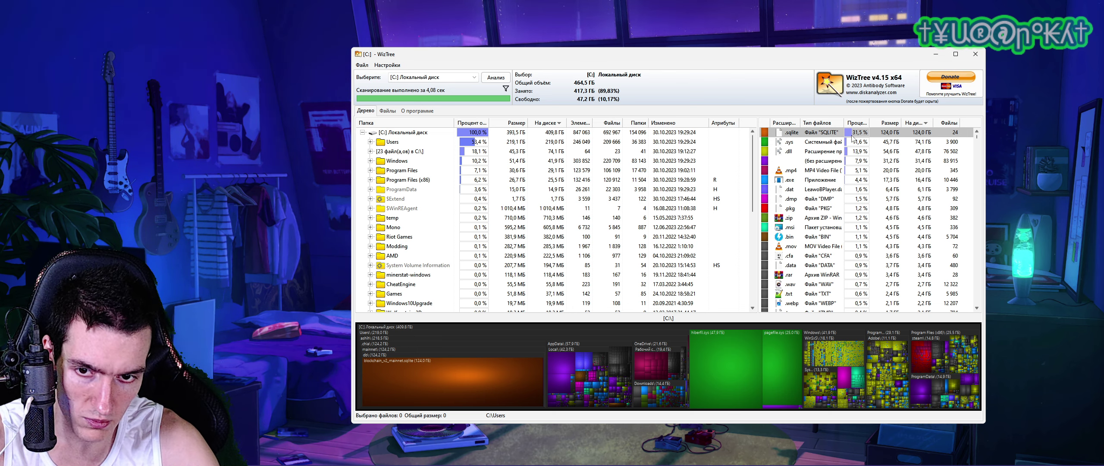
mouse_move(636, 361)
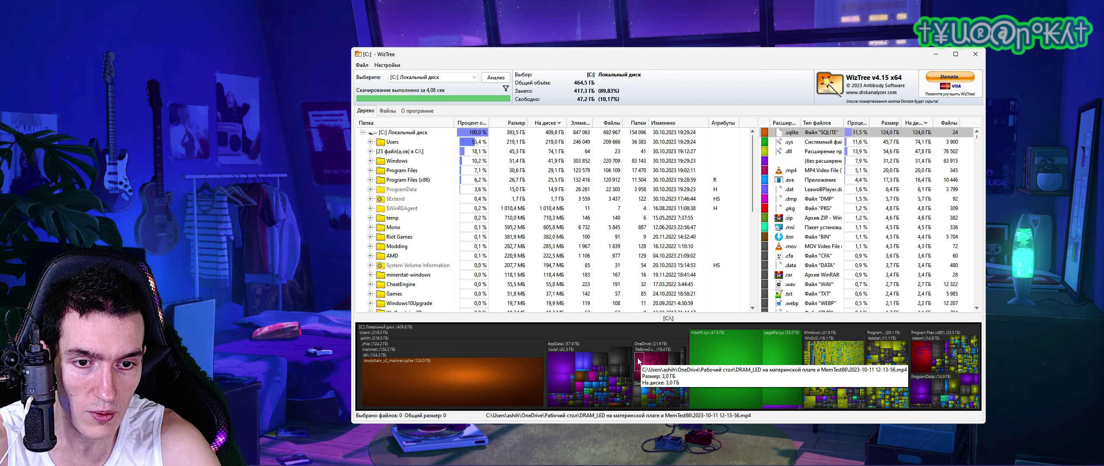
mouse_move(557, 361)
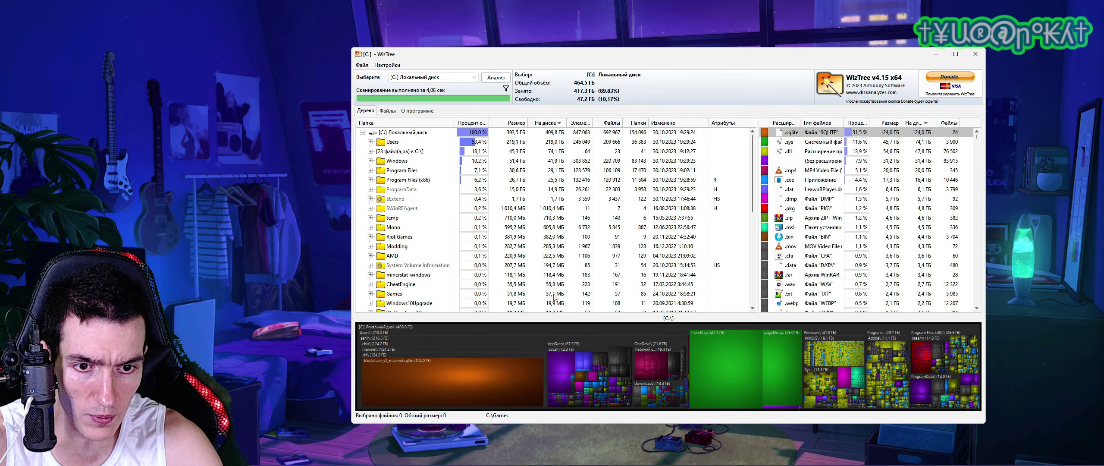
Look through the folder tree and the file types list, collapsing and re-expanding the C: root
scroll(415, 194, down, 5)
scroll(416, 194, up, 5)
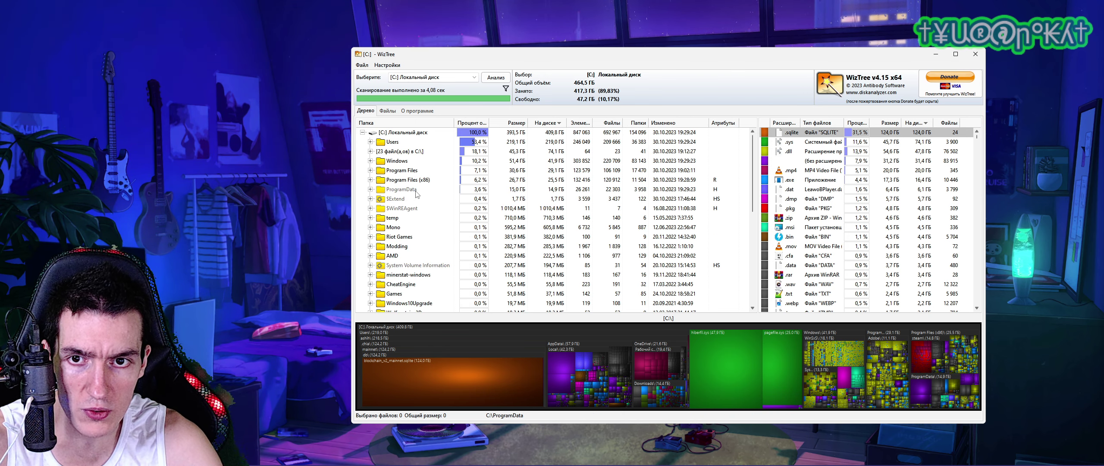
click(362, 132)
click(363, 133)
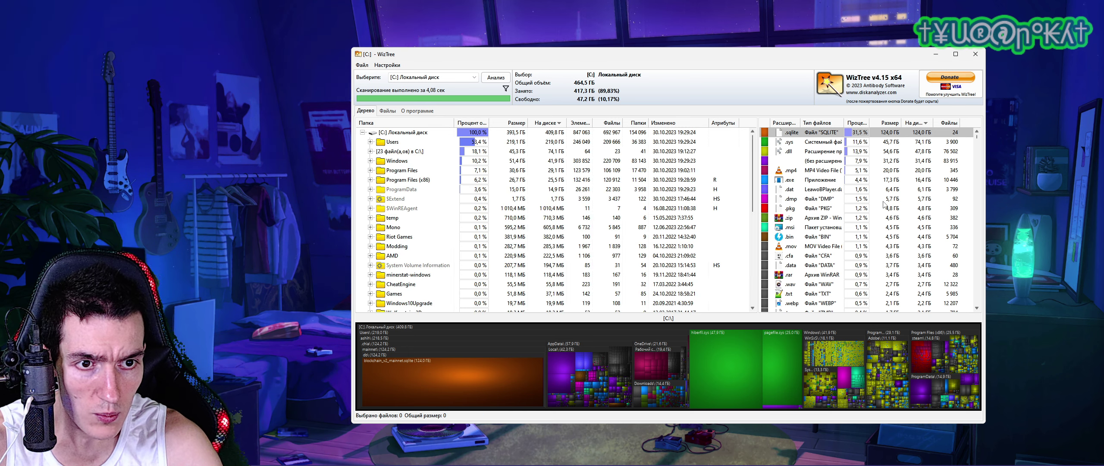
scroll(508, 203, down, 6)
scroll(507, 203, up, 6)
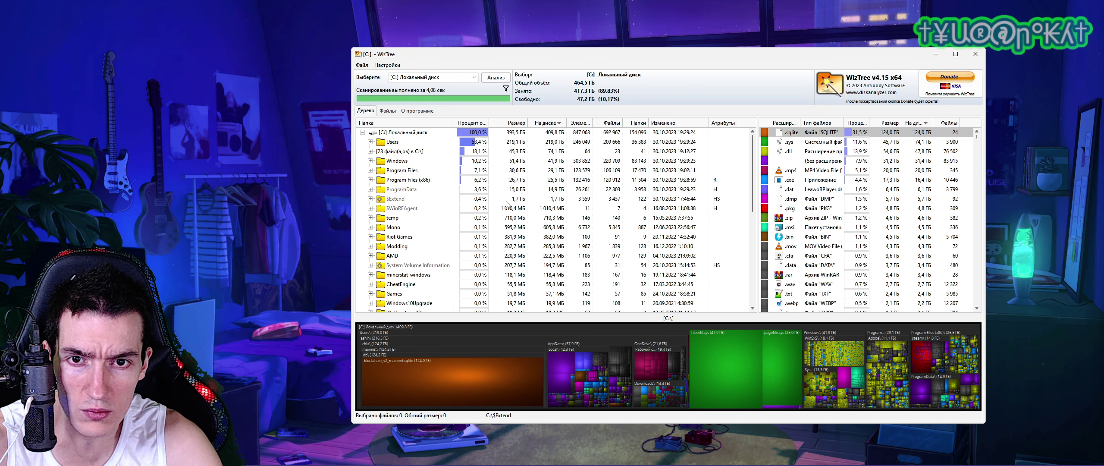
Select the Users folder and review the drives and other sources available for scanning, keeping drive C: selected
click(397, 145)
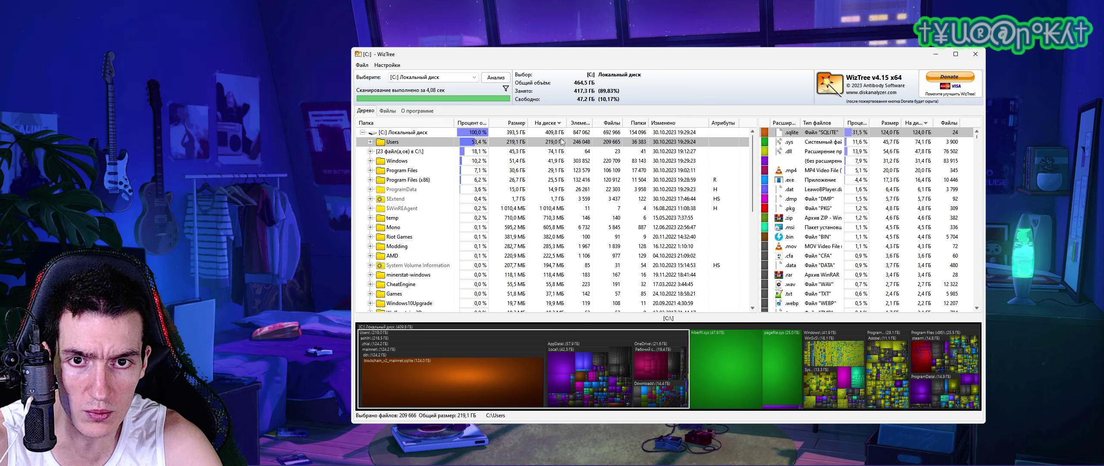
click(422, 78)
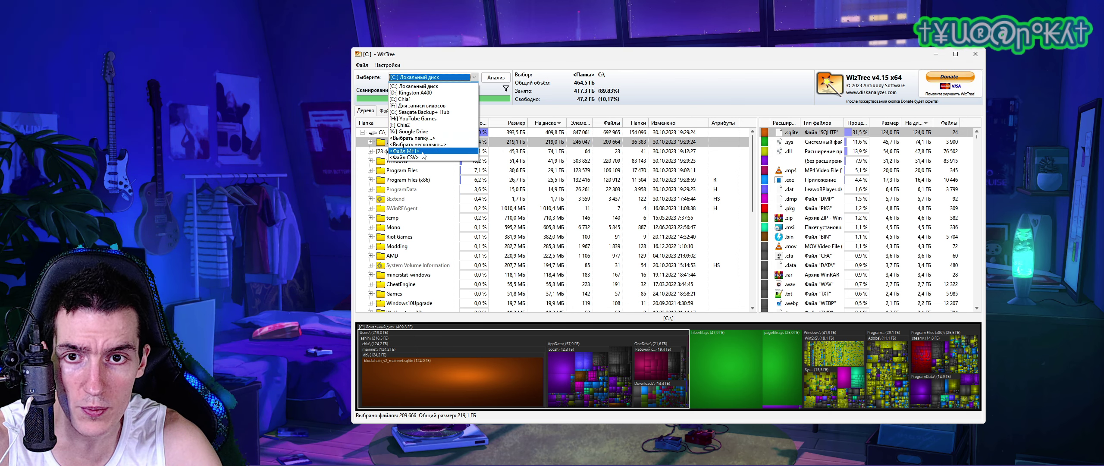
click(525, 149)
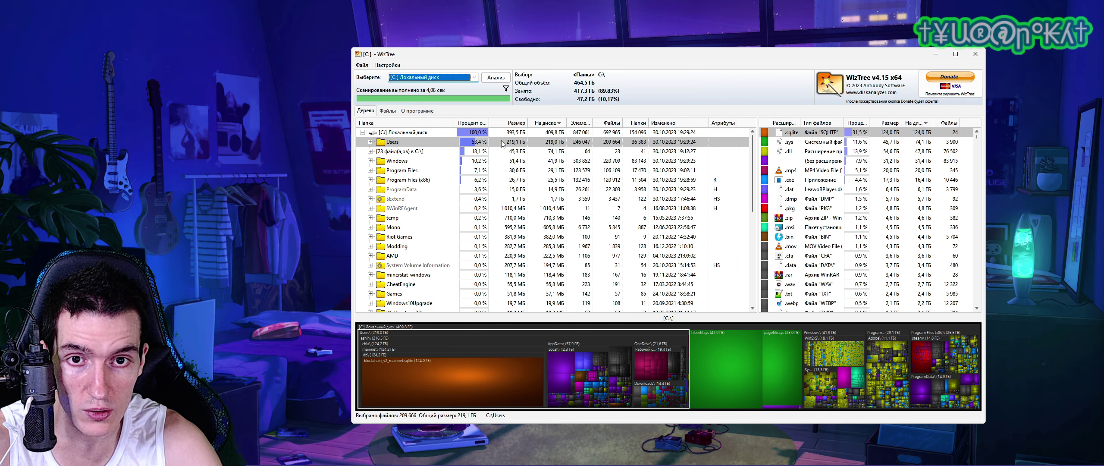
Expand the Users folder and its largest user profile, and select the .chia folder inside
click(370, 142)
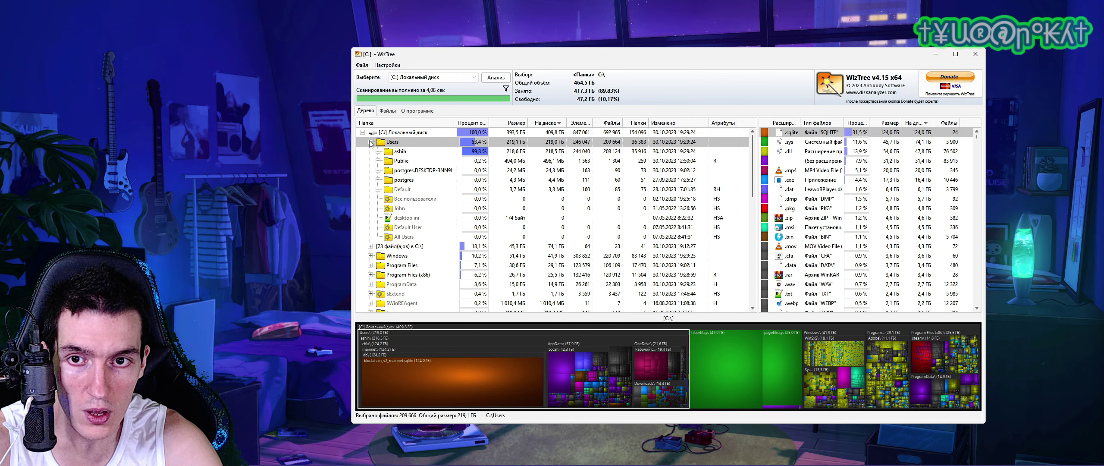
click(419, 151)
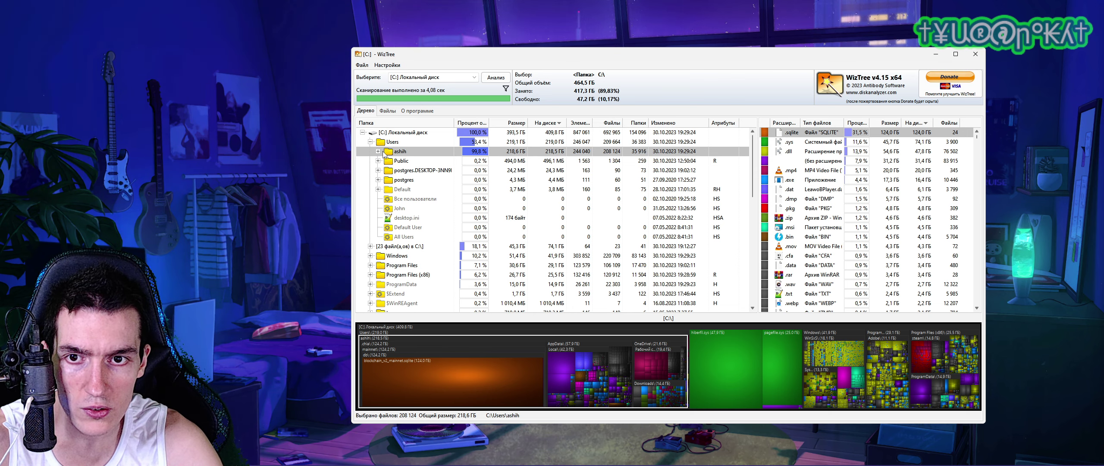
click(378, 151)
click(413, 144)
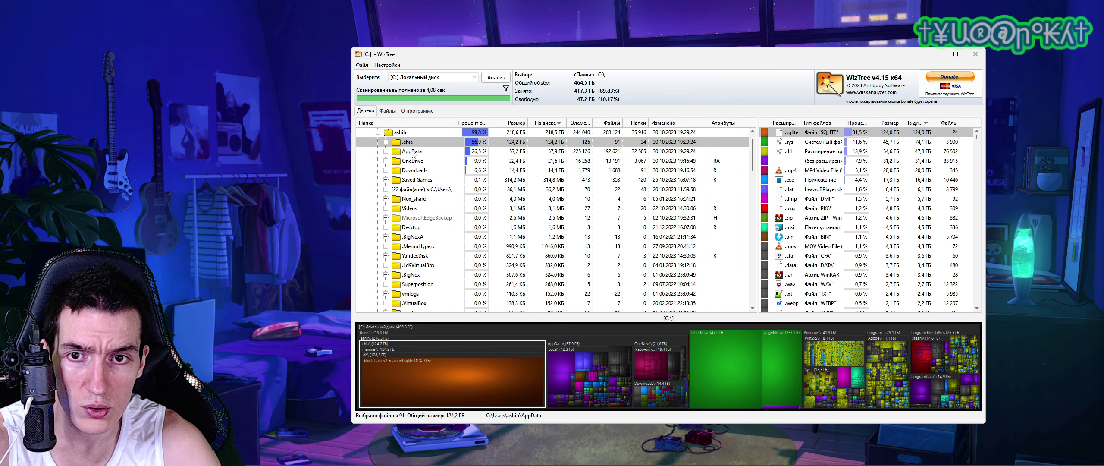
Expand AppData within the user profile and select its Local subfolder
click(410, 154)
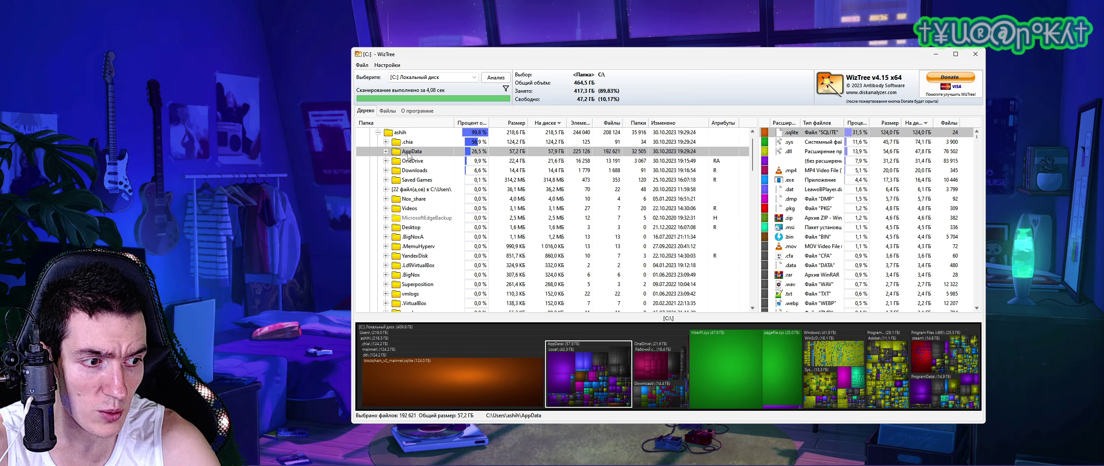
click(386, 151)
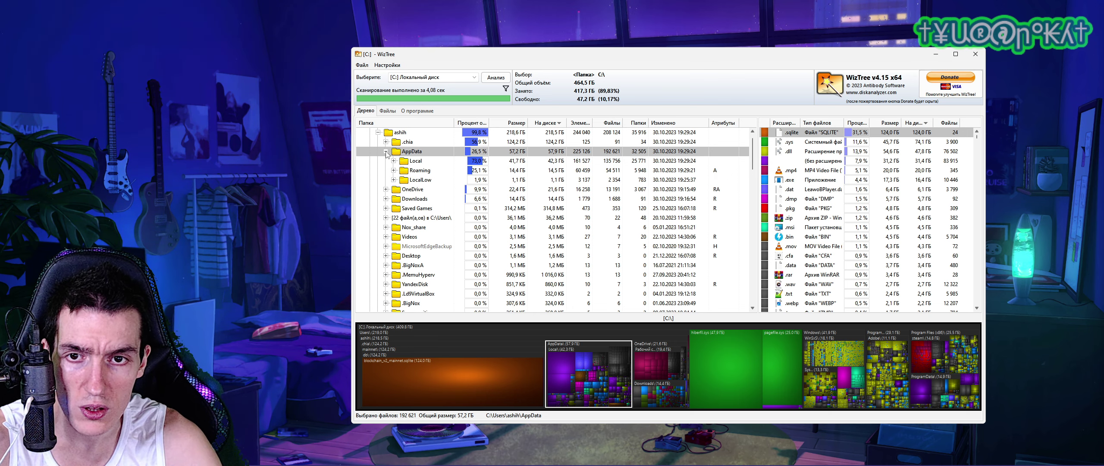
click(417, 162)
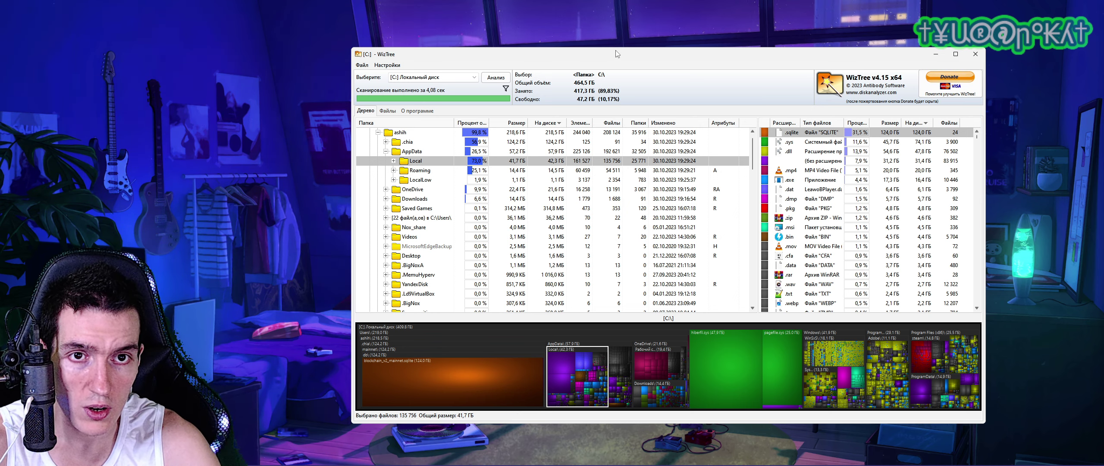
Expand the Local folder, its Temp subfolder and Temp's group of loose files, and select the largest Photoshop Temp file
drag(617, 53, 575, 67)
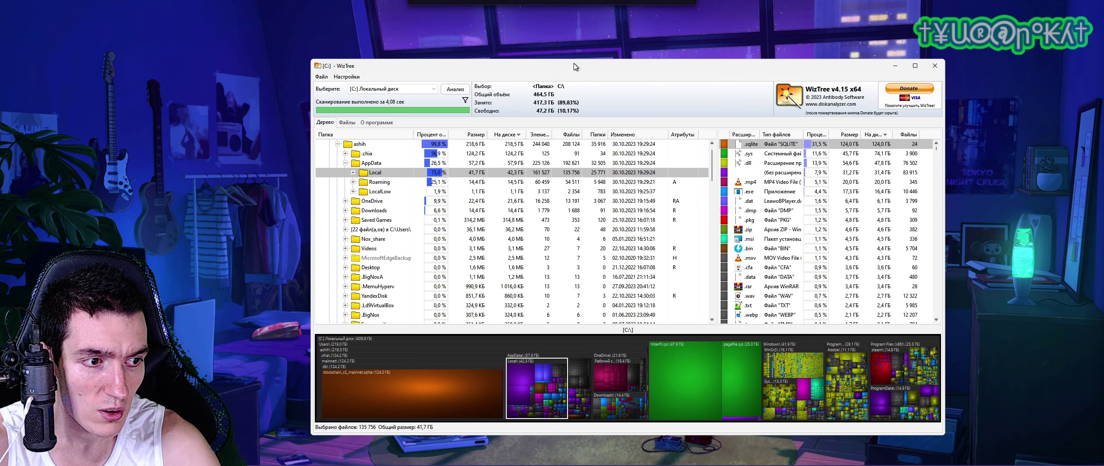
click(353, 173)
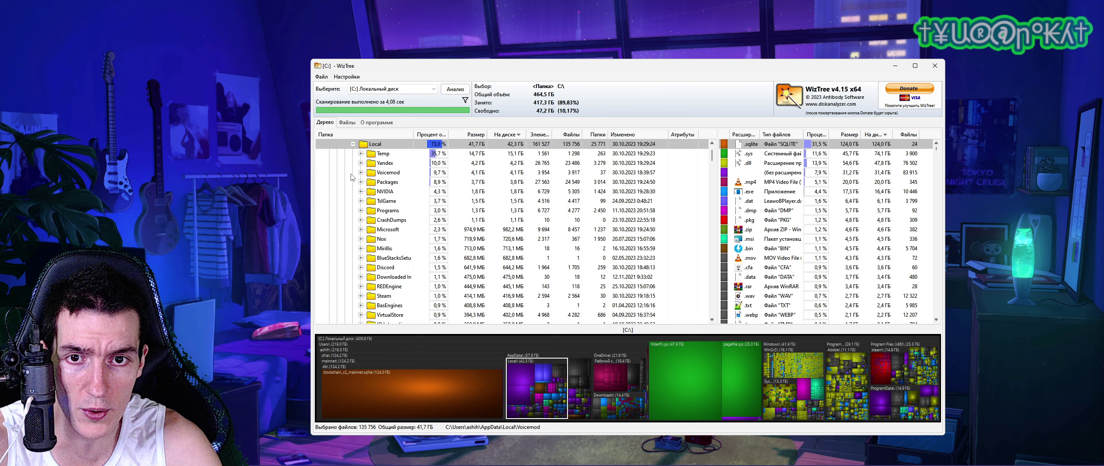
click(361, 154)
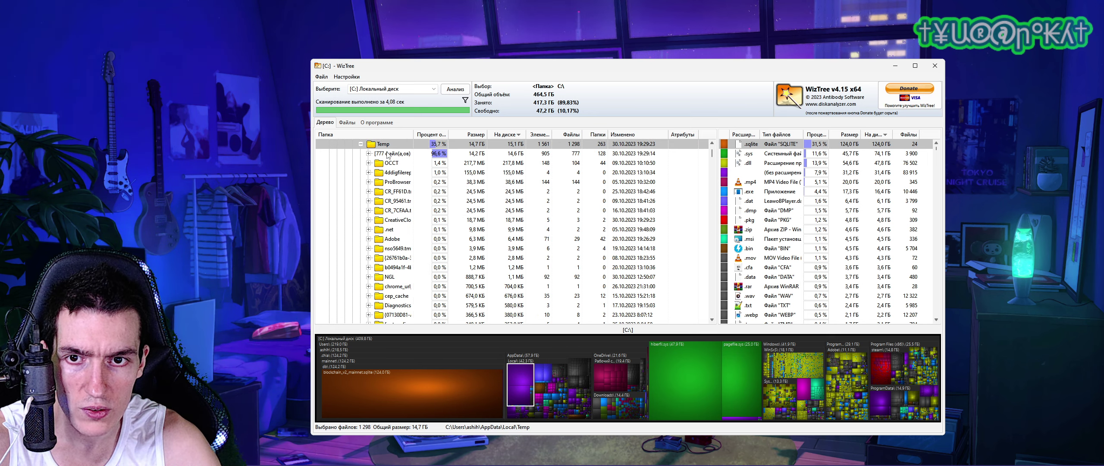
click(371, 154)
click(370, 154)
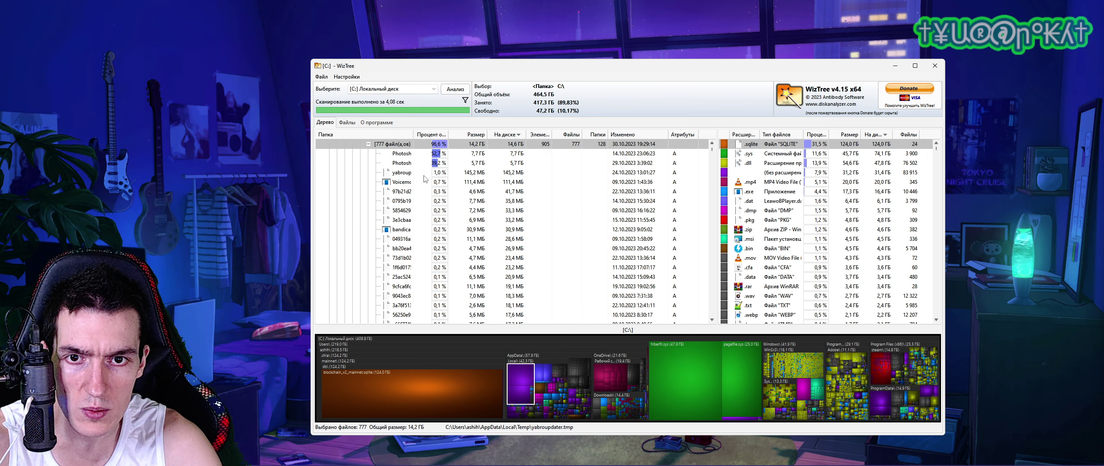
click(371, 154)
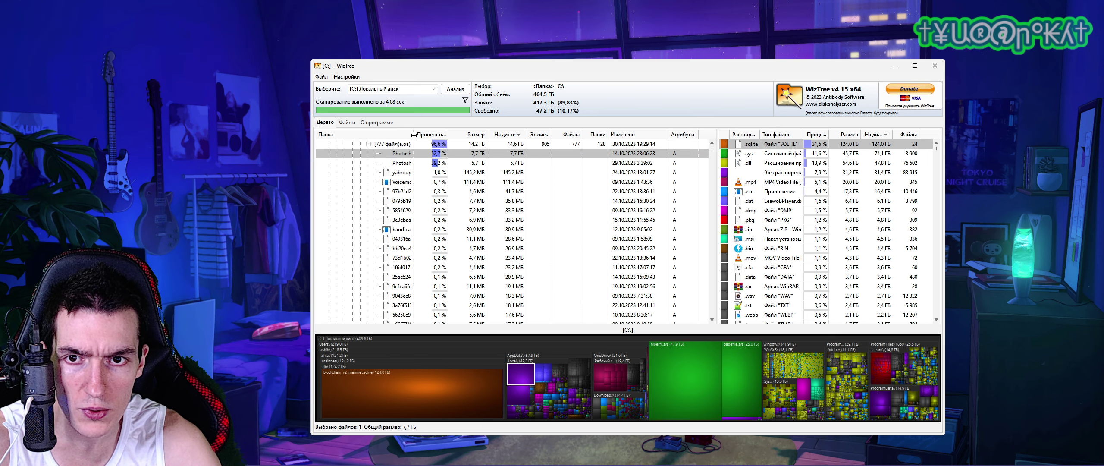
Widen the folder name column and check yabroupdater.tmp, VoicemodUpdate_2.45.1.0.exe and bandicam-setup.exe among the Temp files
drag(414, 134, 464, 139)
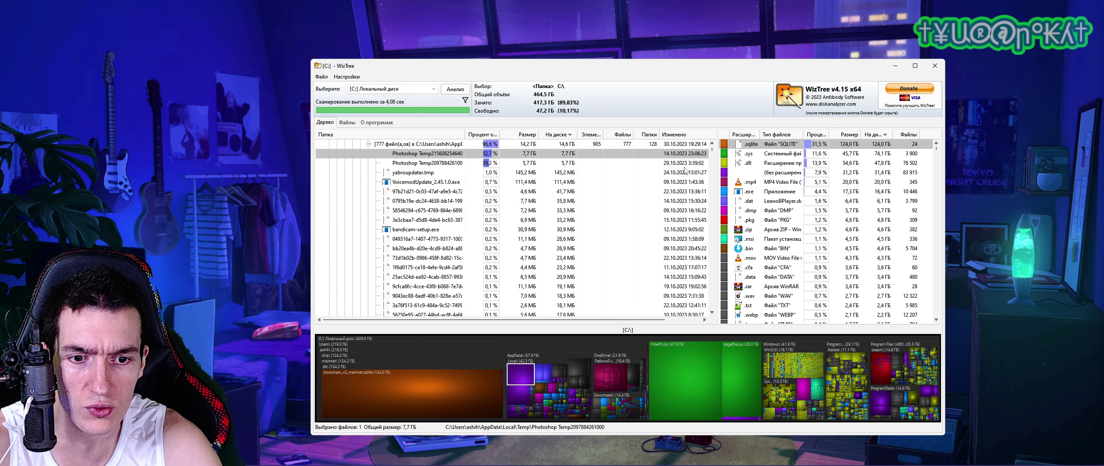
click(415, 174)
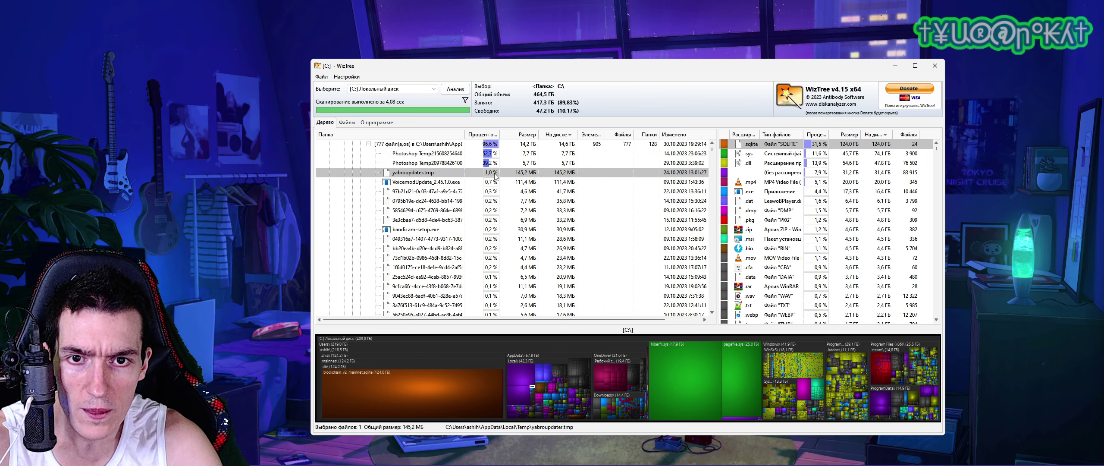
click(443, 185)
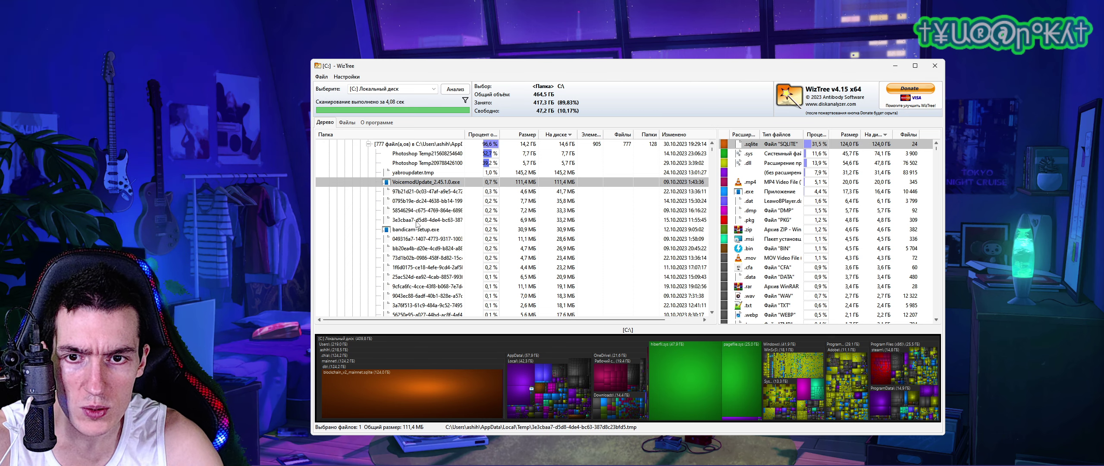
click(415, 230)
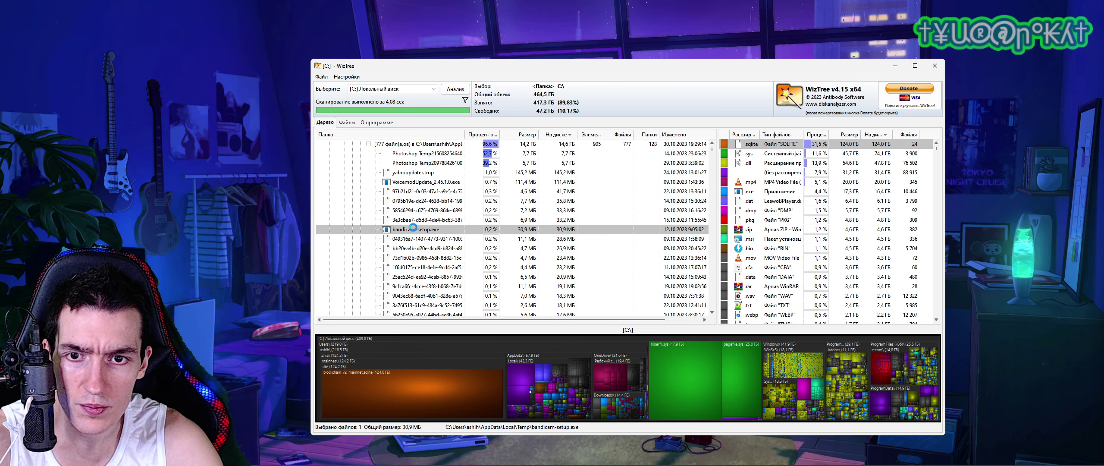
right_click(413, 228)
click(393, 174)
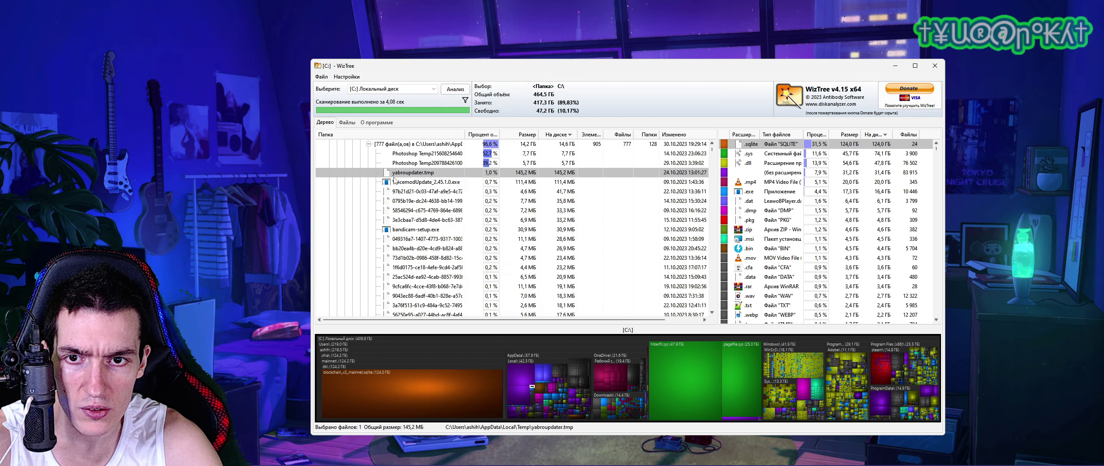
click(417, 184)
Look through the list of Temp files and collapse both the file group and the Temp folder
scroll(418, 186, up, 1)
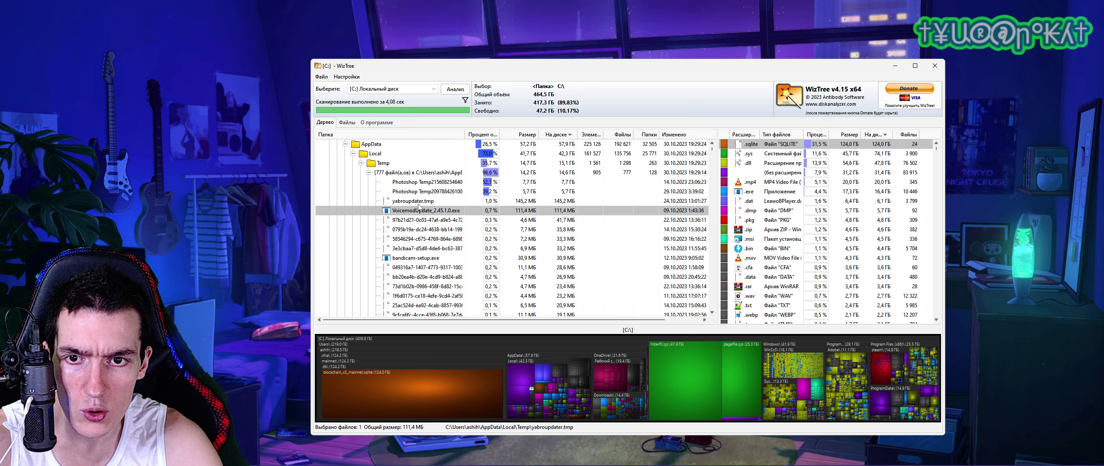
scroll(418, 207, down, 3)
scroll(418, 207, up, 5)
scroll(418, 207, down, 6)
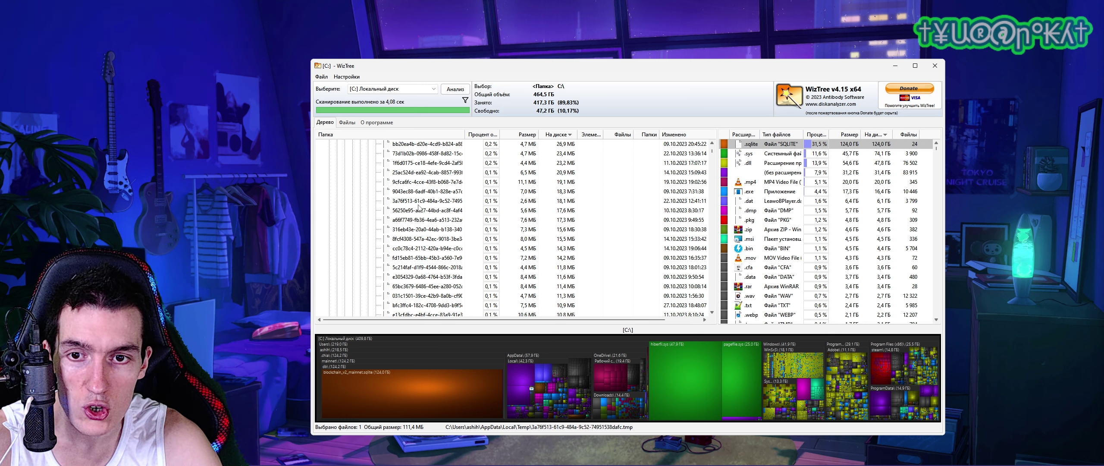
scroll(418, 208, up, 6)
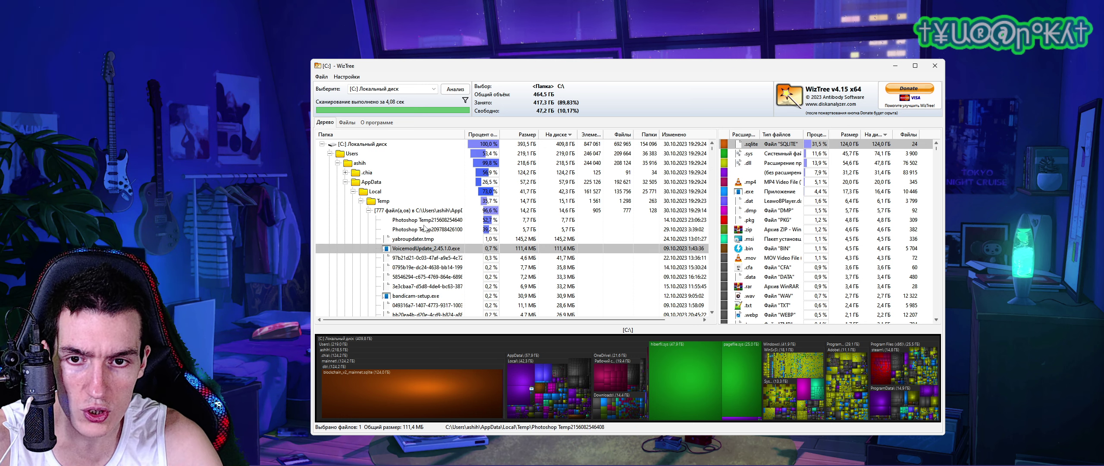
click(369, 210)
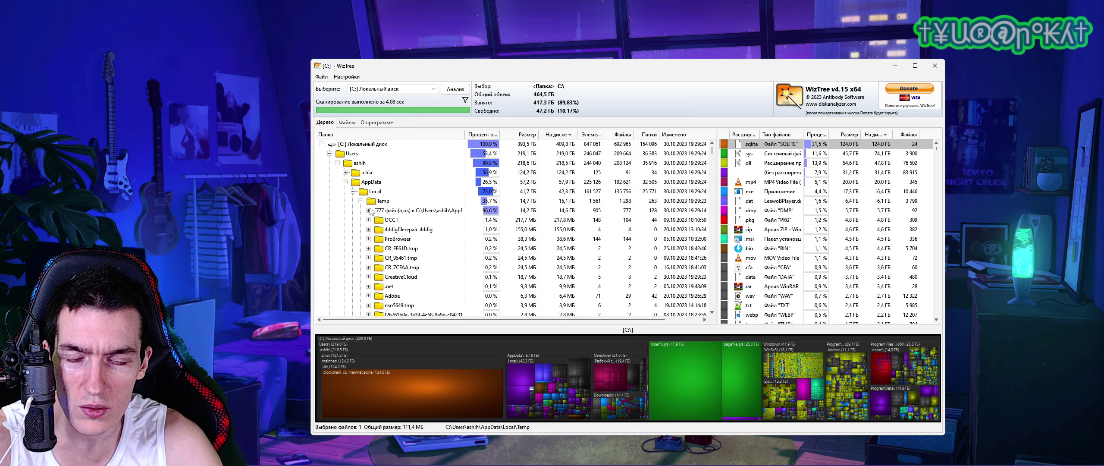
click(361, 201)
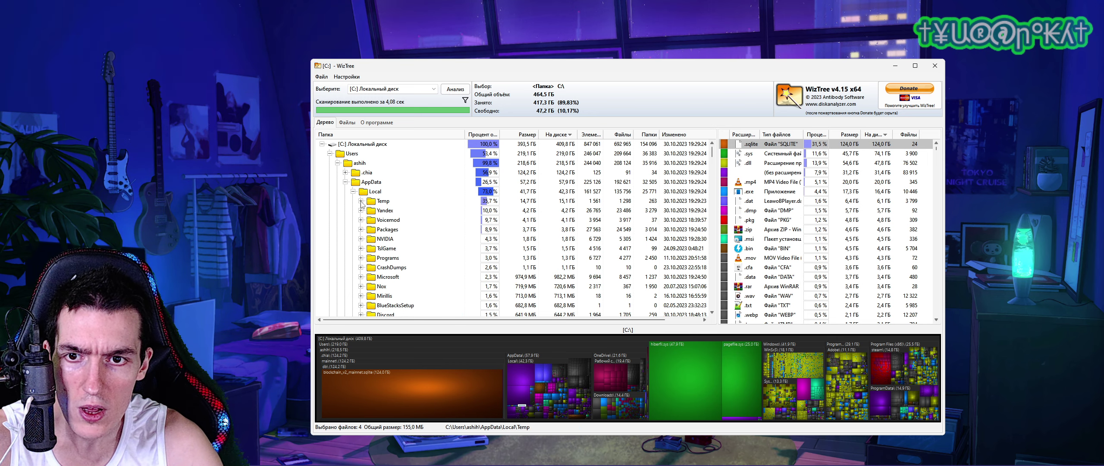
Check the Voicemod and Packages folders in Local, and expand NVIDIA and its DXCache subfolder down to the individual files
click(388, 220)
click(385, 231)
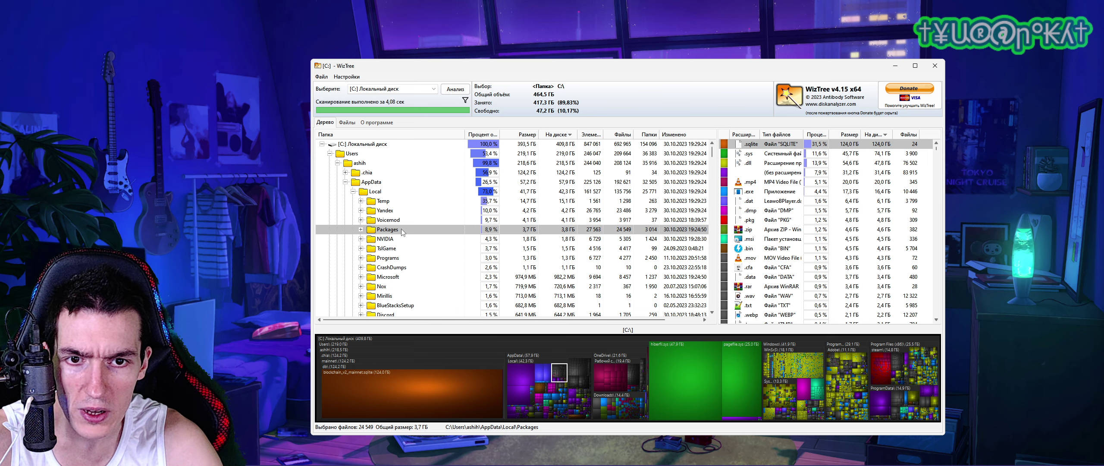
click(384, 239)
click(361, 239)
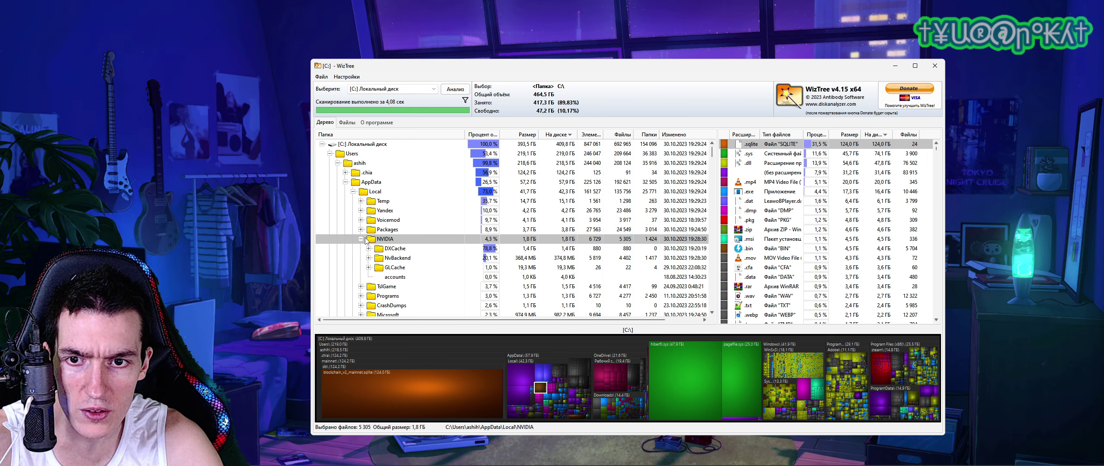
click(396, 250)
click(368, 249)
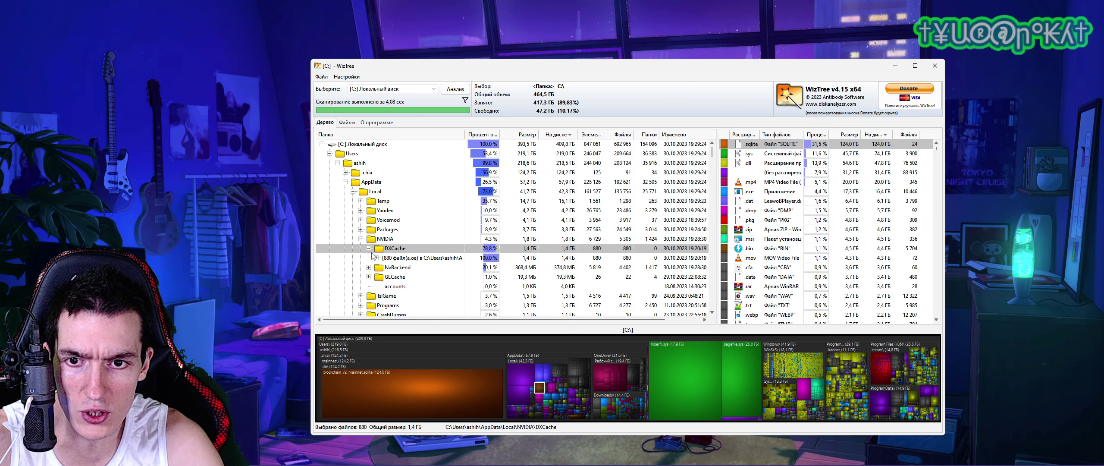
click(376, 257)
scroll(378, 233, up, 3)
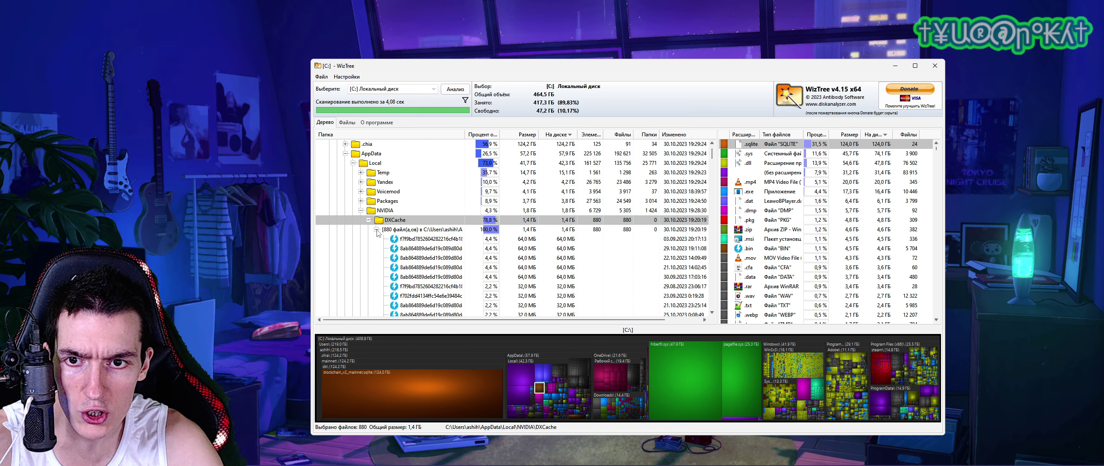
Collapse DXCache, NVIDIA, Local and AppData back to the main folders of the user profile
click(377, 229)
click(369, 220)
click(361, 210)
click(353, 163)
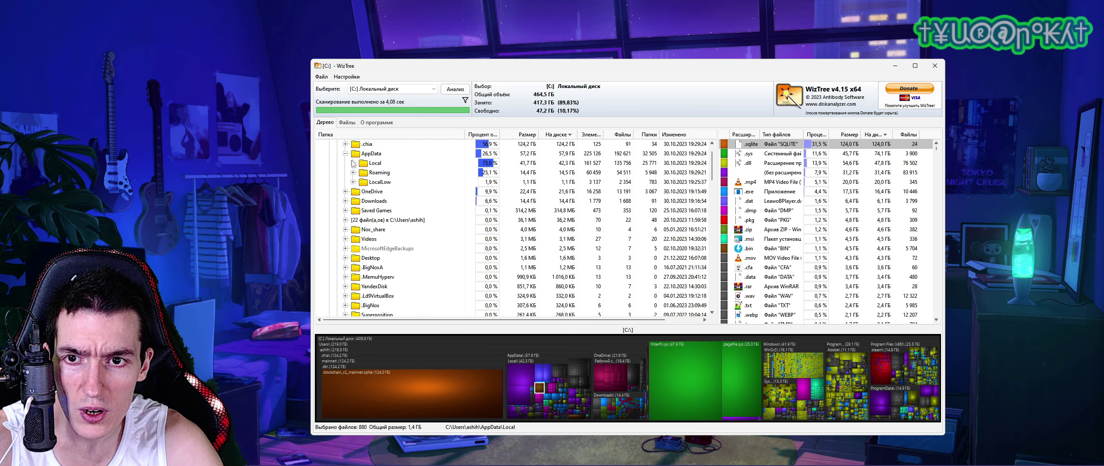
click(346, 153)
scroll(379, 185, up, 1)
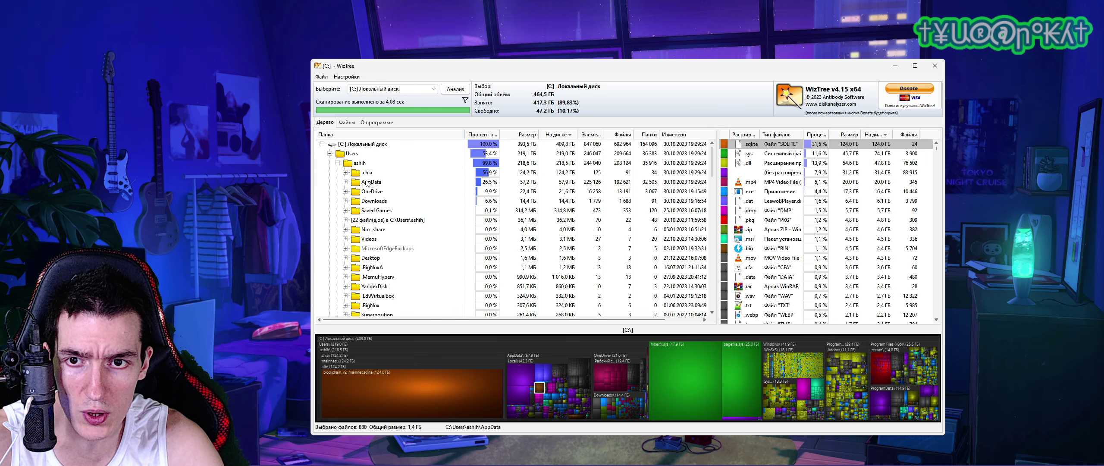
click(338, 163)
Select the OneDrive folder in the user profile and expand it and its Рабочий стол subfolder
click(364, 192)
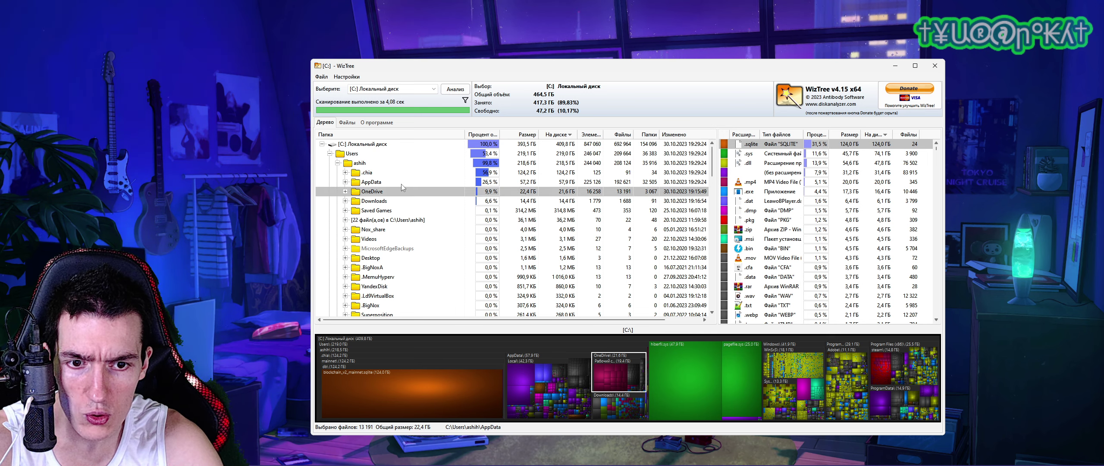
mouse_move(602, 372)
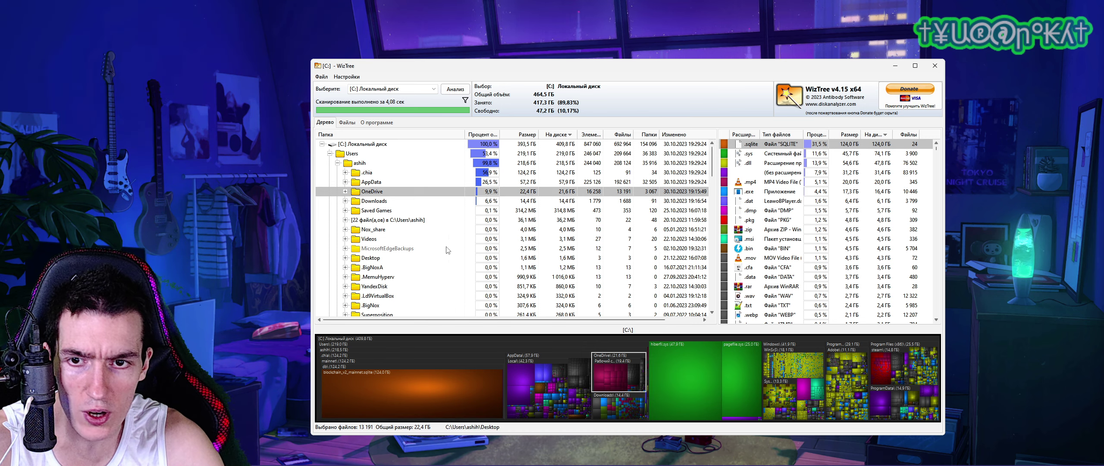
click(345, 191)
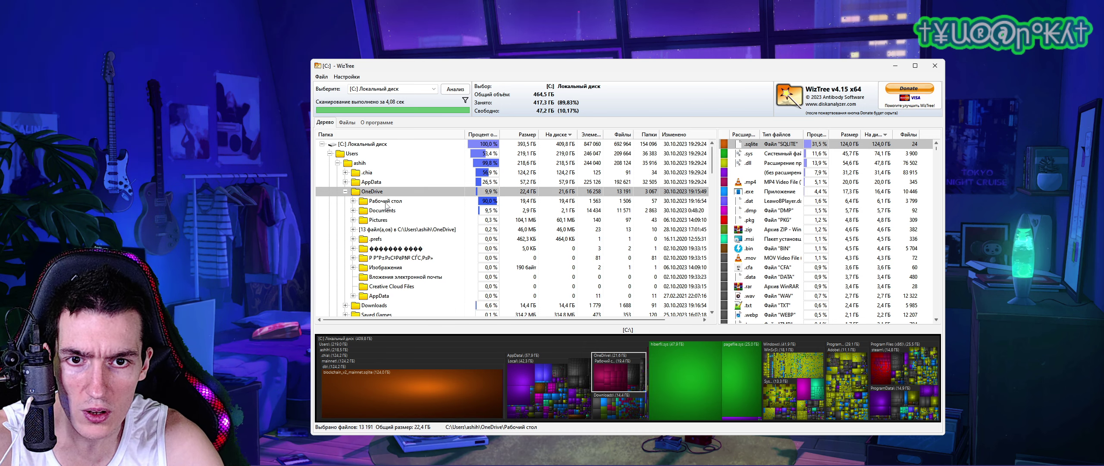
click(368, 202)
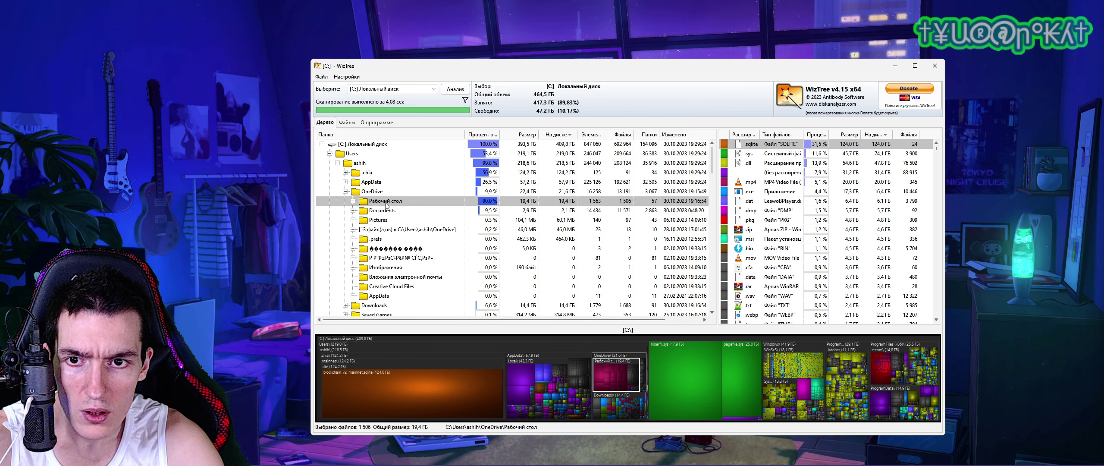
click(353, 201)
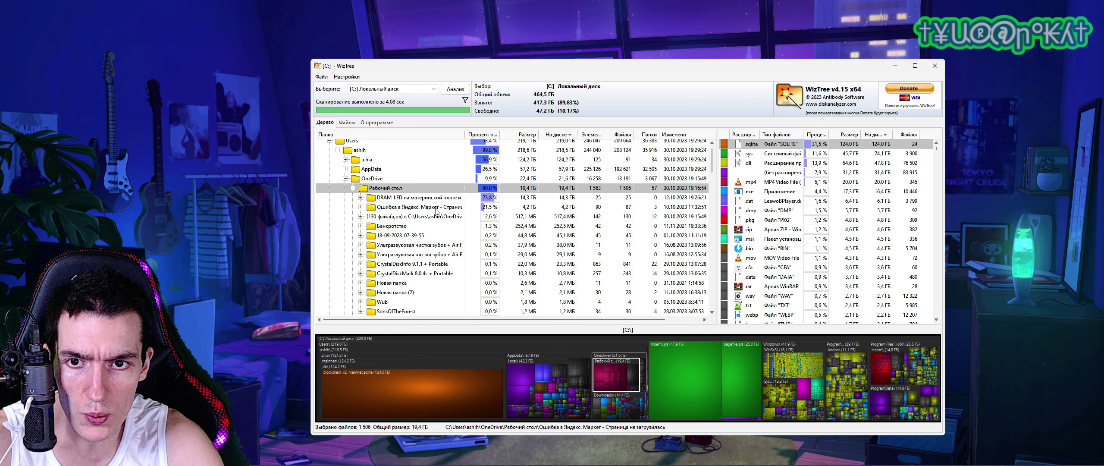
Expand the folder "DRAM_LED на материнской плате и MemTest86" down to its individual files and look through the videos inside
click(408, 198)
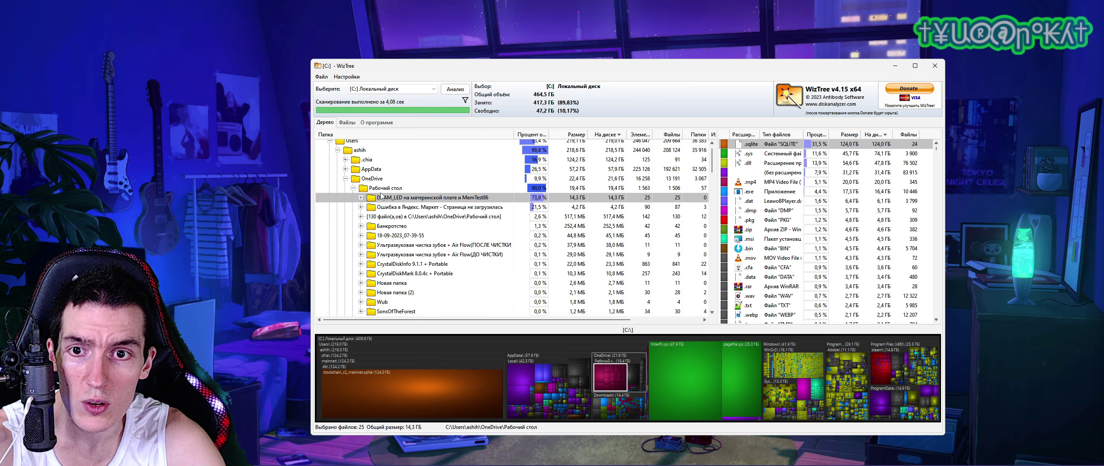
click(361, 197)
click(369, 206)
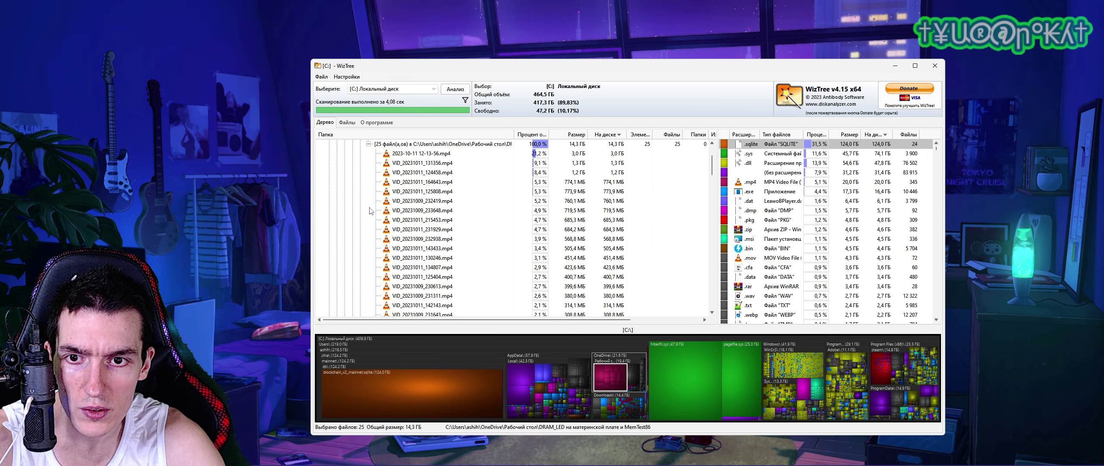
scroll(381, 211, up, 2)
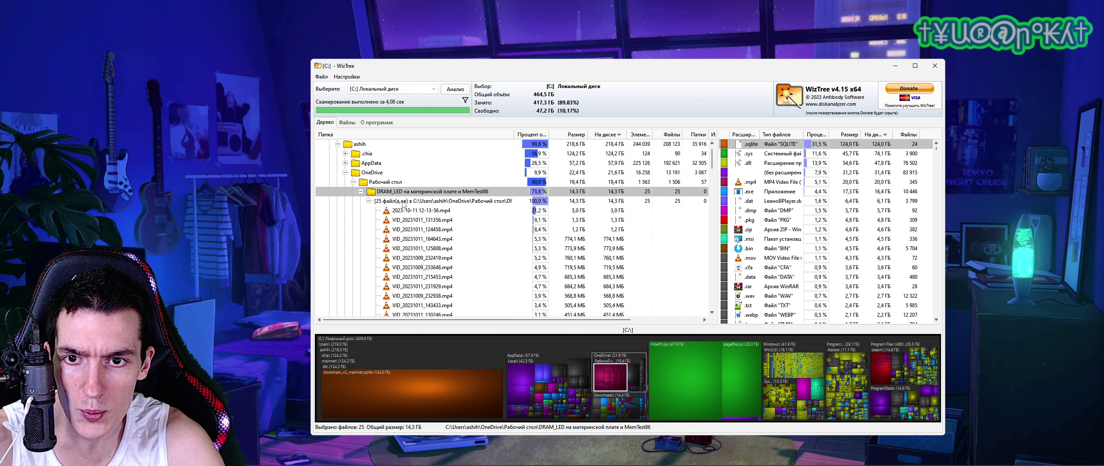
scroll(409, 224, down, 5)
scroll(431, 242, up, 8)
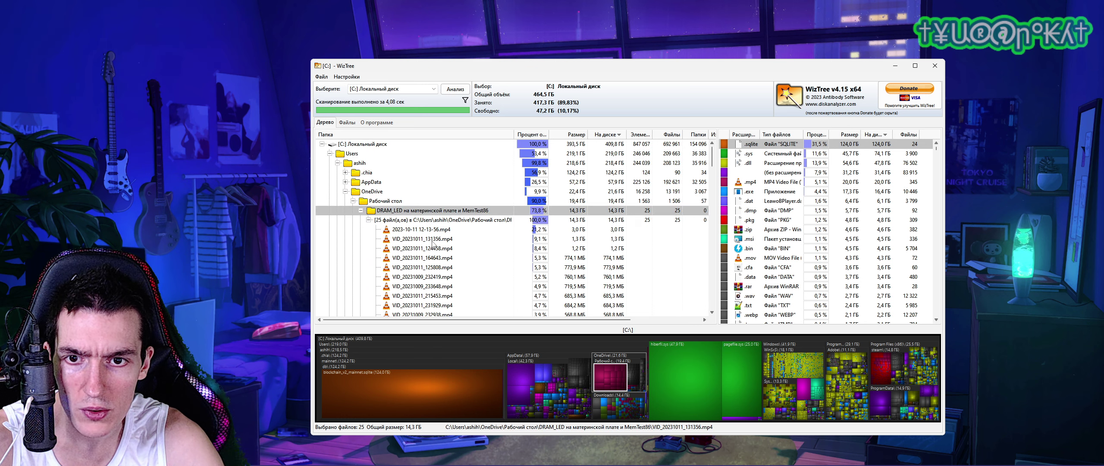
Collapse the folder "DRAM_LED на материнской плате и MemTest86" and delete it, confirming the deletion
click(361, 210)
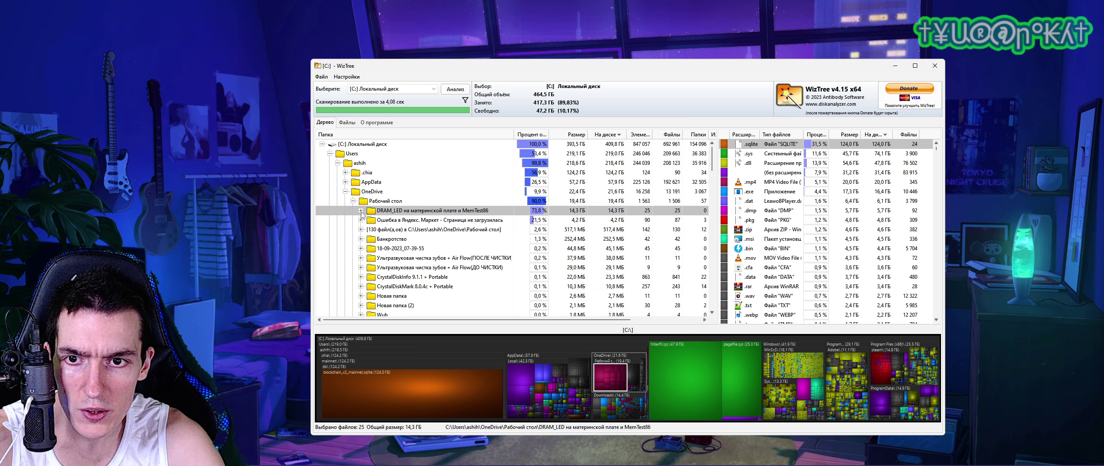
right_click(396, 213)
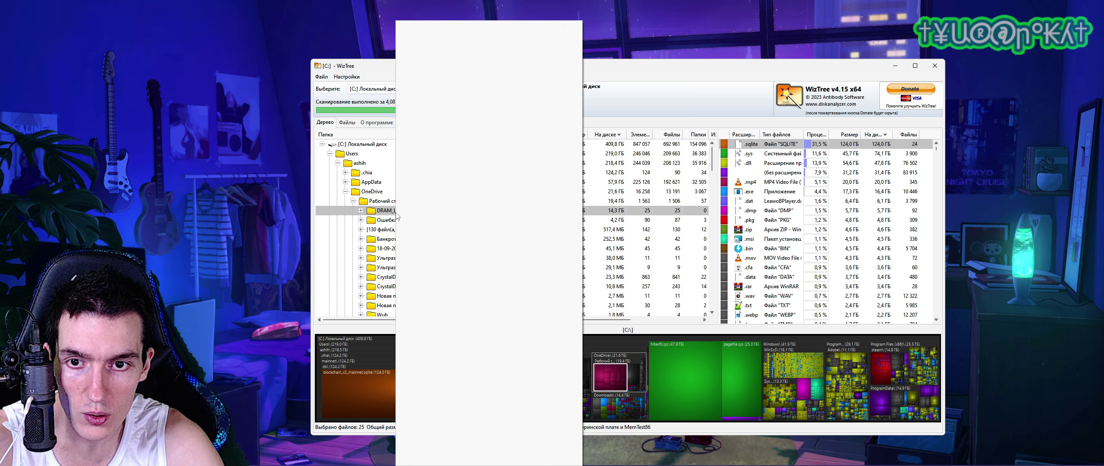
click(394, 214)
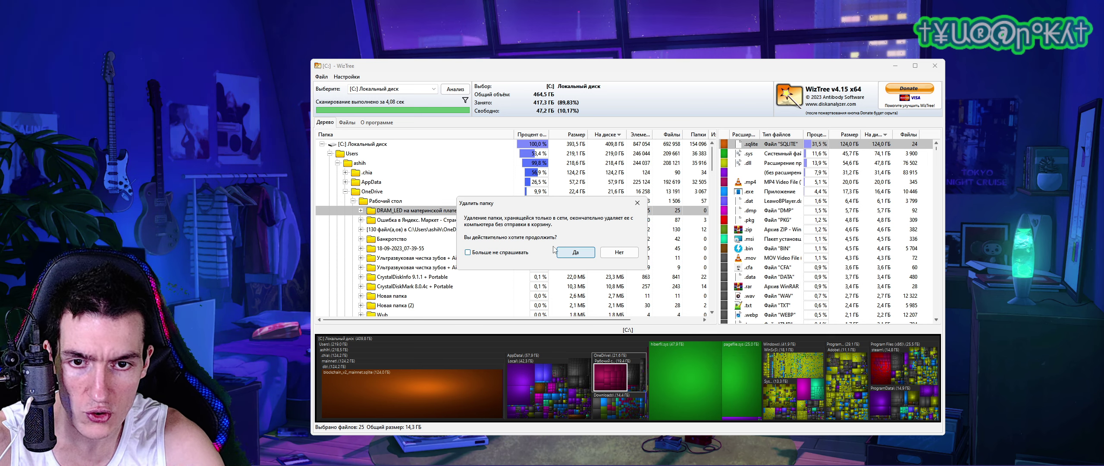
click(575, 252)
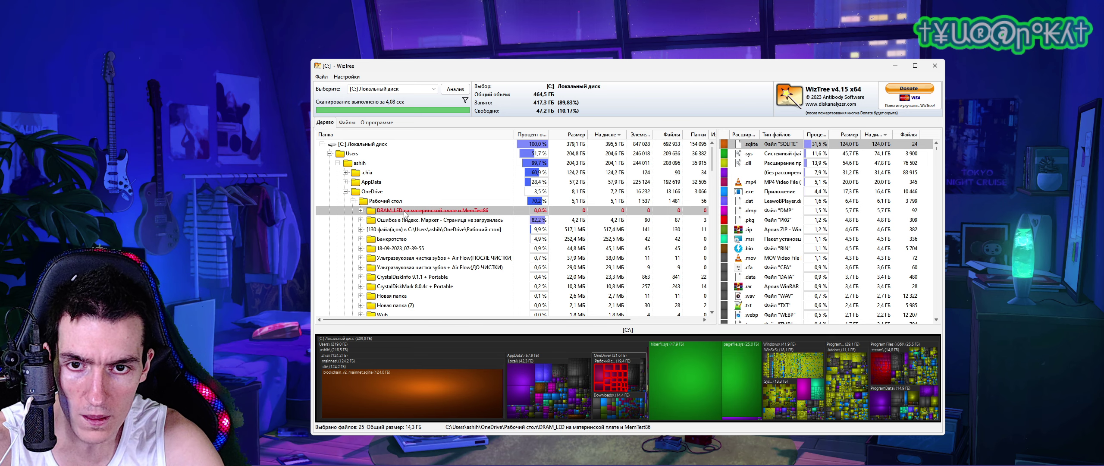
Delete the folder "Ошибка в Яндекс. Маркет - Страница не загрузилась" and confirm its permanent removal
click(425, 221)
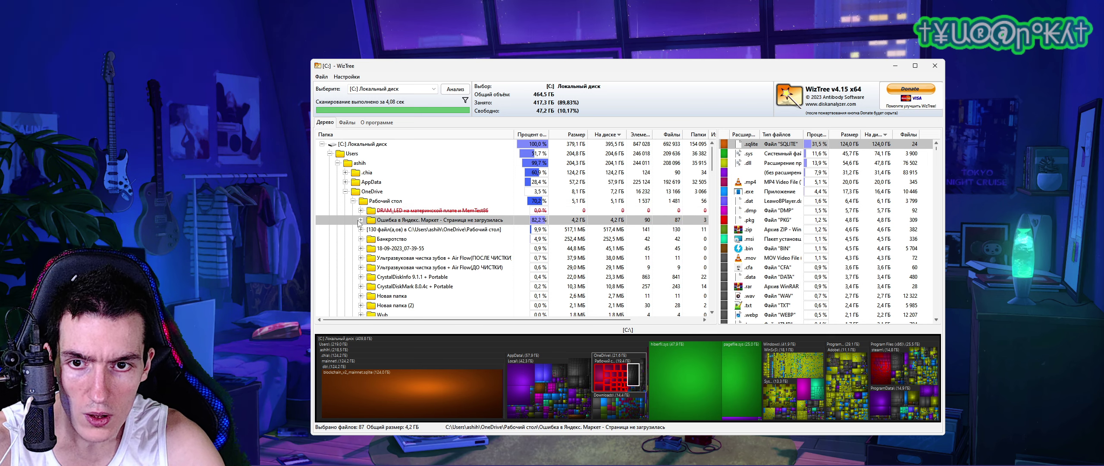
key(Delete)
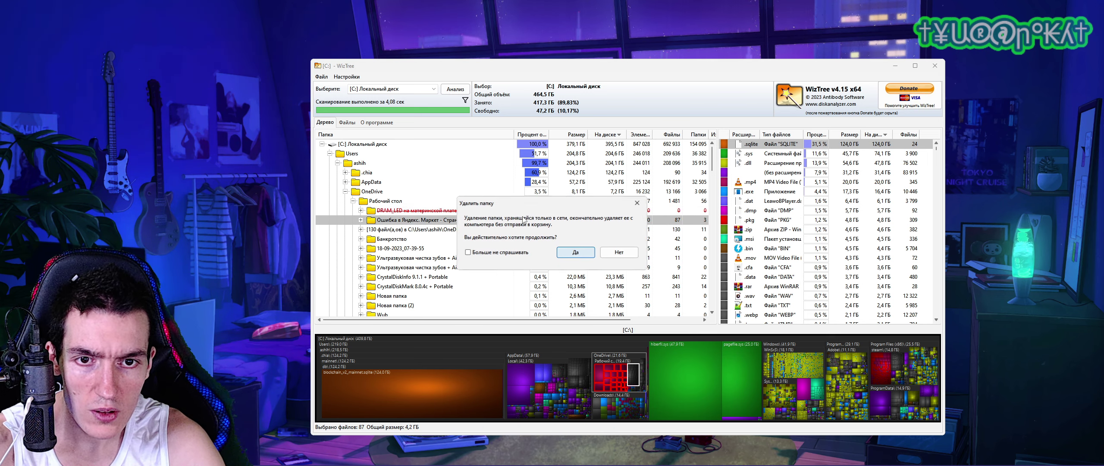
click(575, 253)
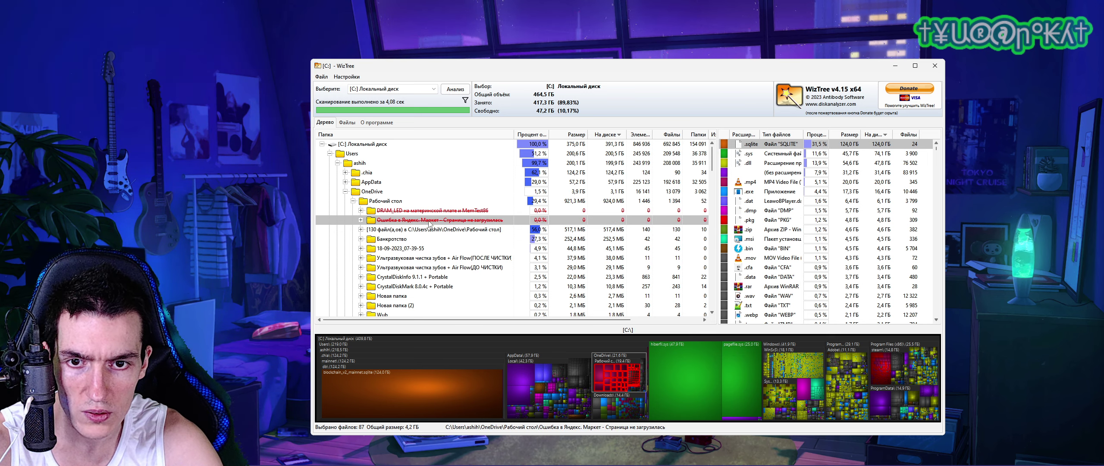
click(388, 212)
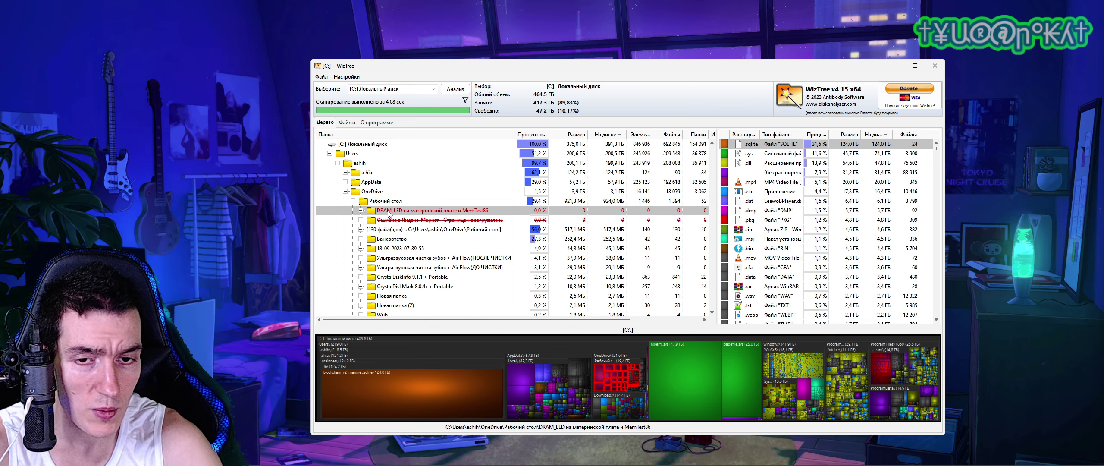
click(459, 221)
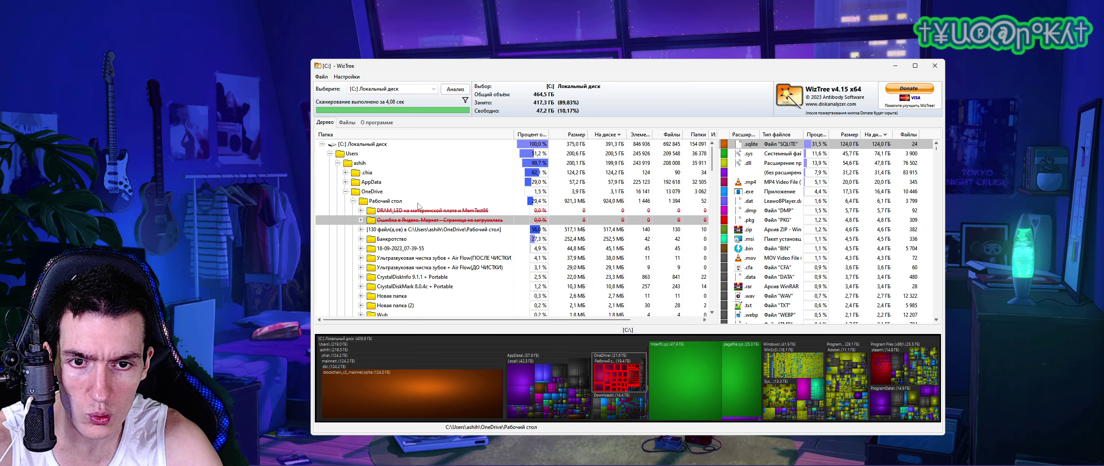
Collapse Рабочий стол and OneDrive and look through the remaining folders of the user profile
click(354, 201)
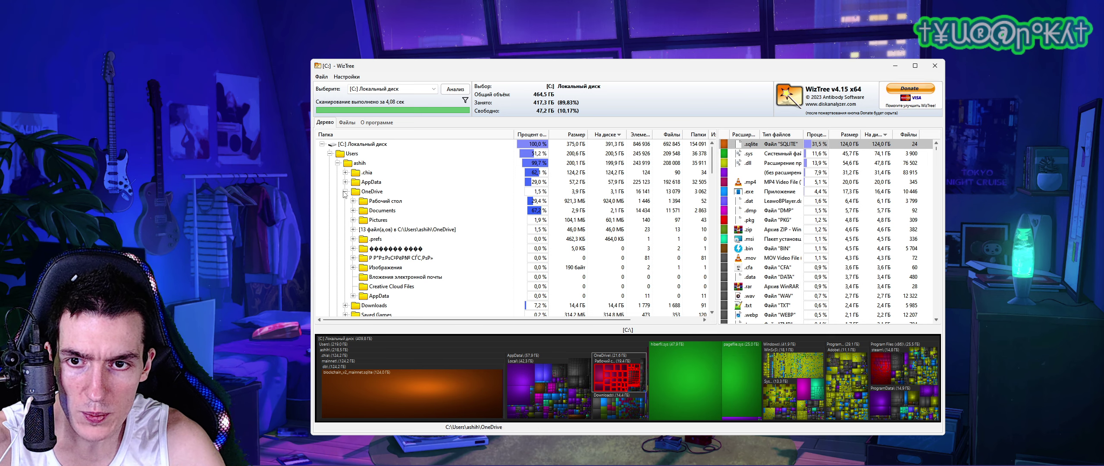
click(345, 191)
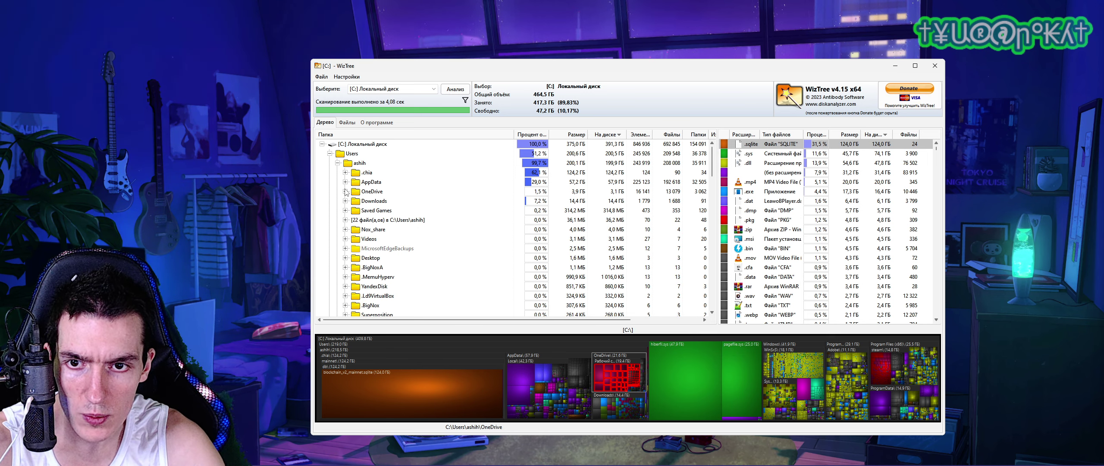
scroll(370, 215, down, 2)
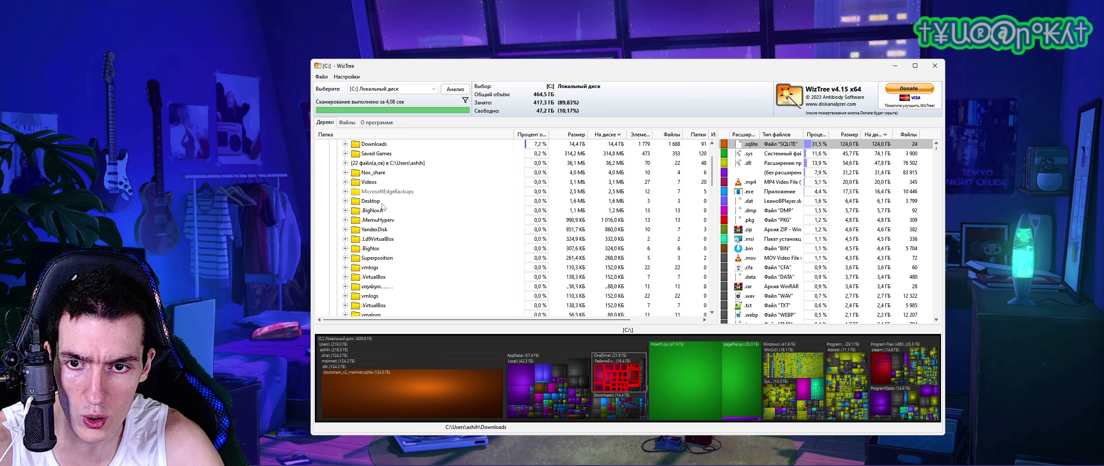
scroll(375, 233, up, 2)
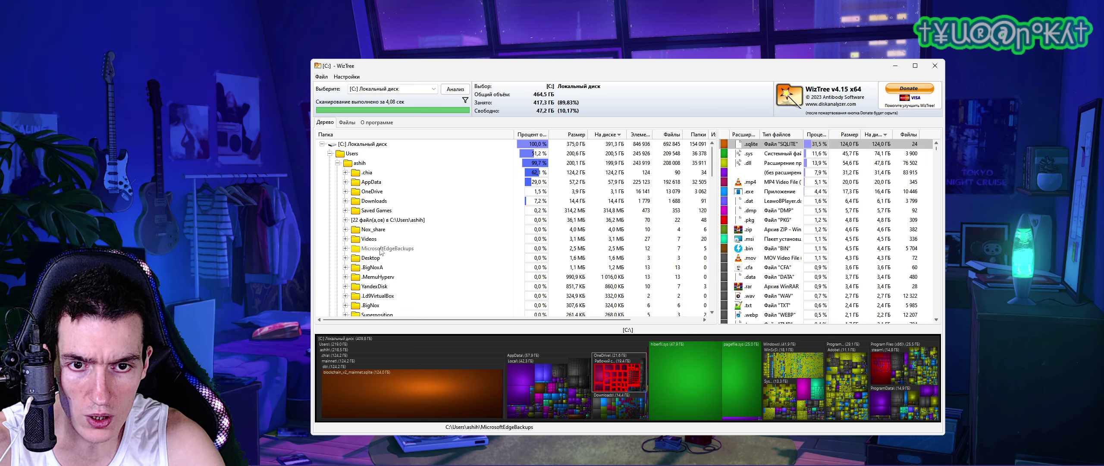
scroll(380, 250, down, 6)
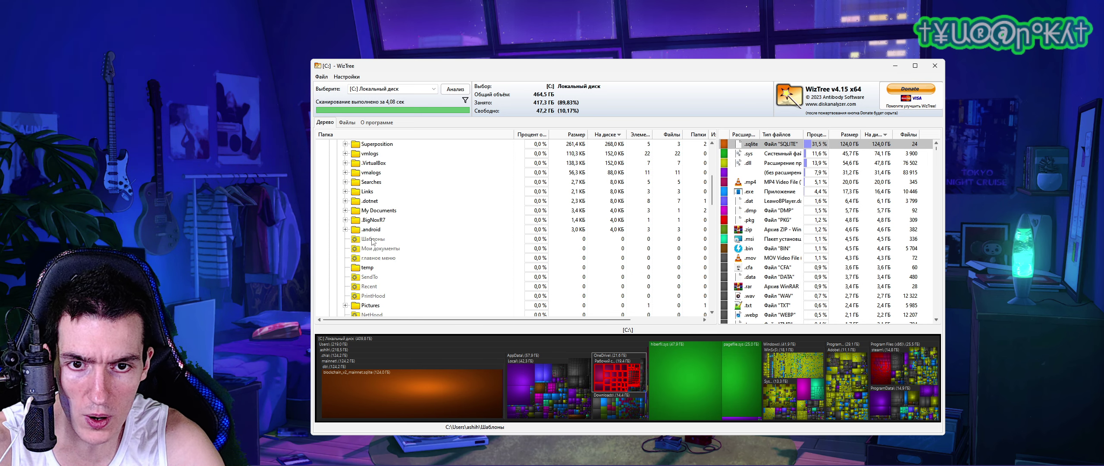
Select the hidden Шаблоны folder and examine the modification dates and attributes of the neighbouring entries
click(372, 239)
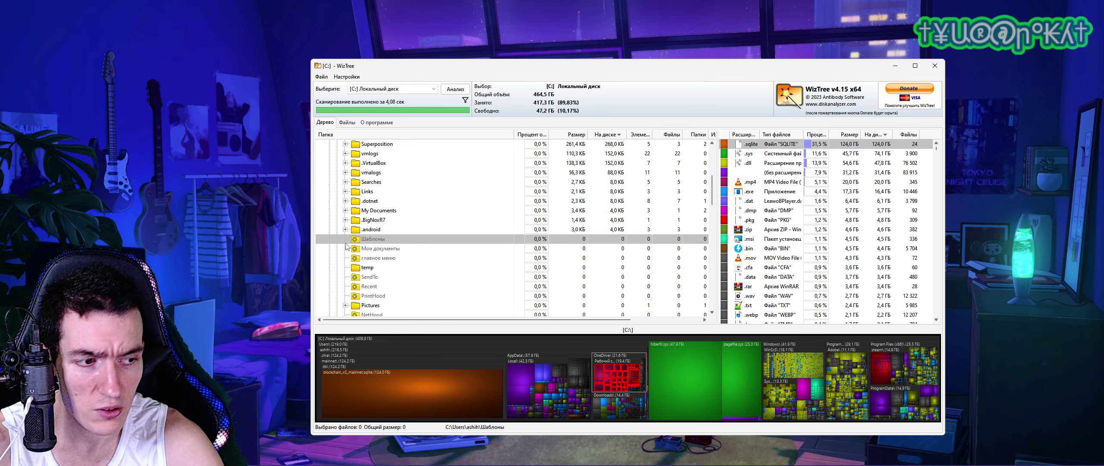
drag(619, 319, 689, 319)
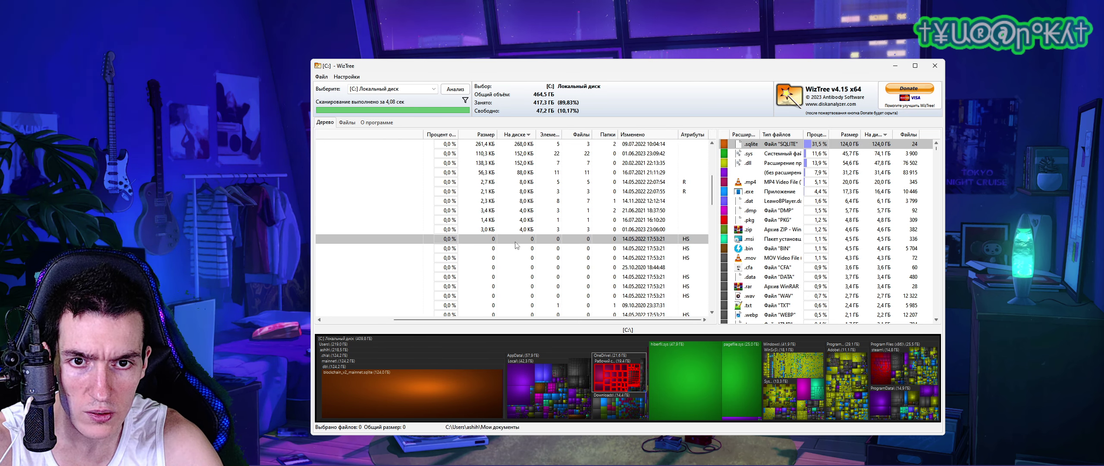
scroll(521, 249, up, 1)
drag(505, 319, 462, 319)
scroll(538, 173, up, 5)
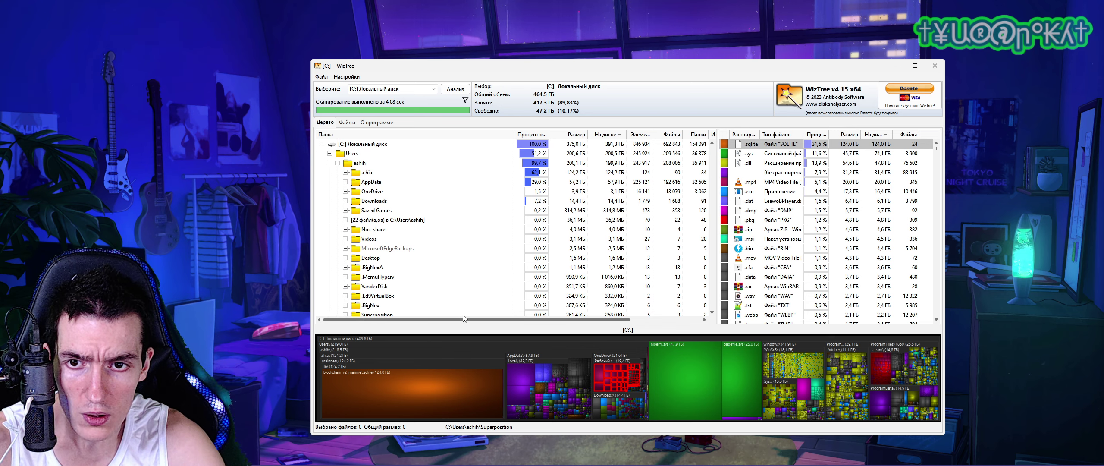
Select OneDrive and AppData in turn, and collapse the user profile folder inside Users
click(366, 192)
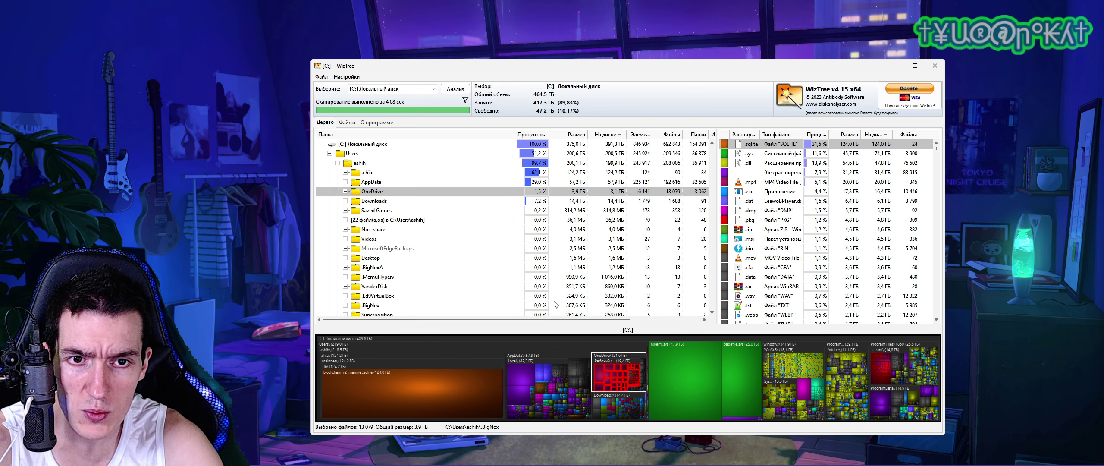
click(364, 183)
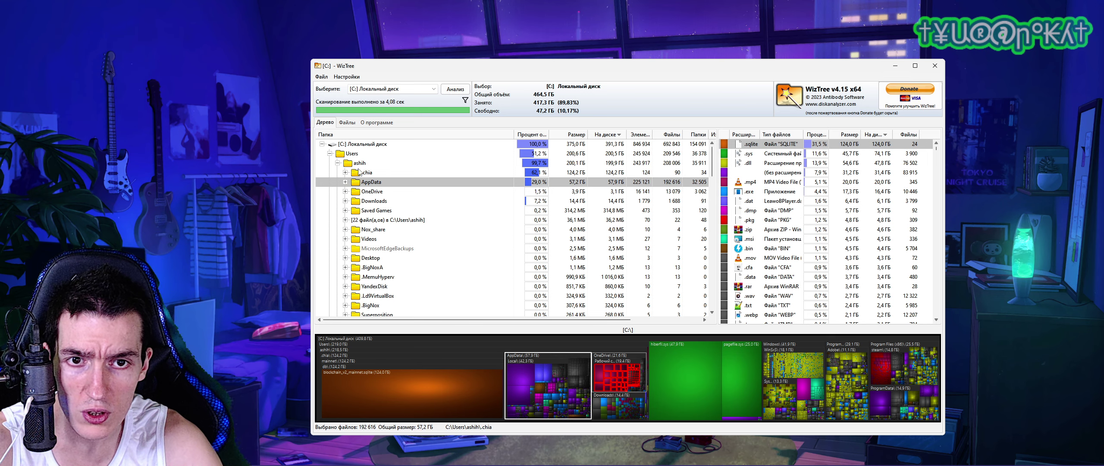
click(338, 164)
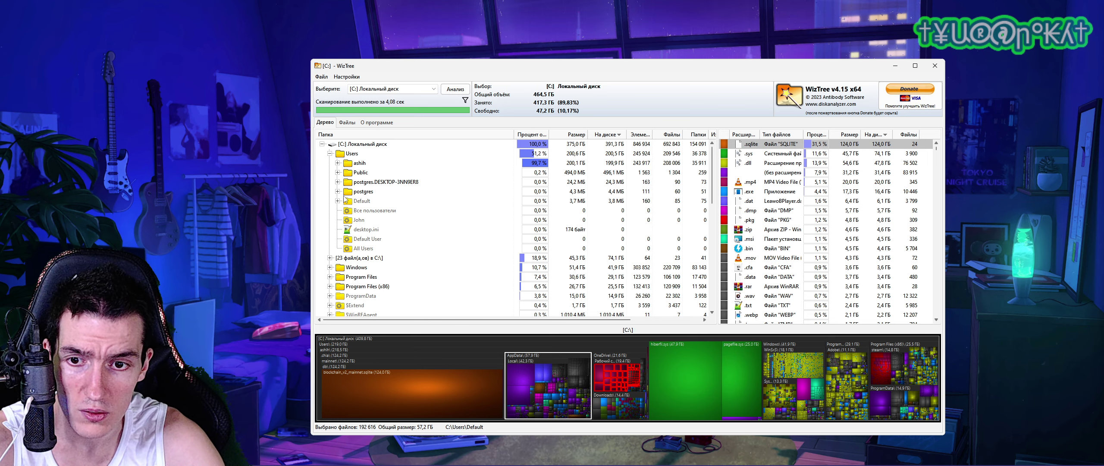
Turn on filtering of the scan results and clear the include and exclude filters
click(347, 77)
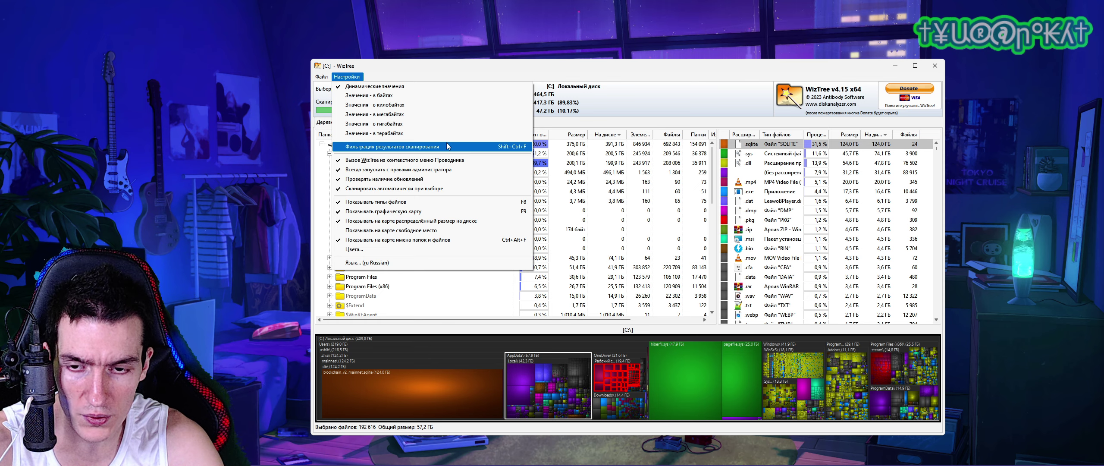
click(448, 146)
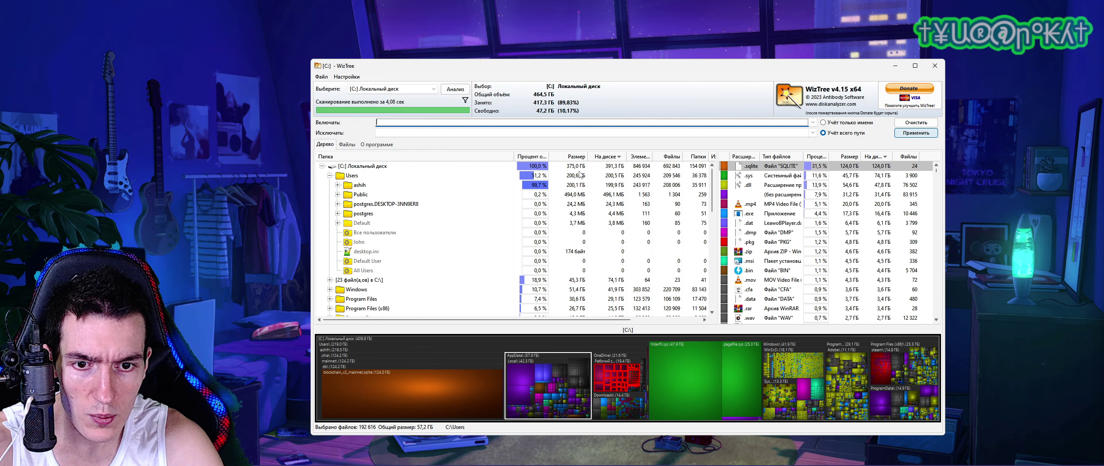
click(916, 124)
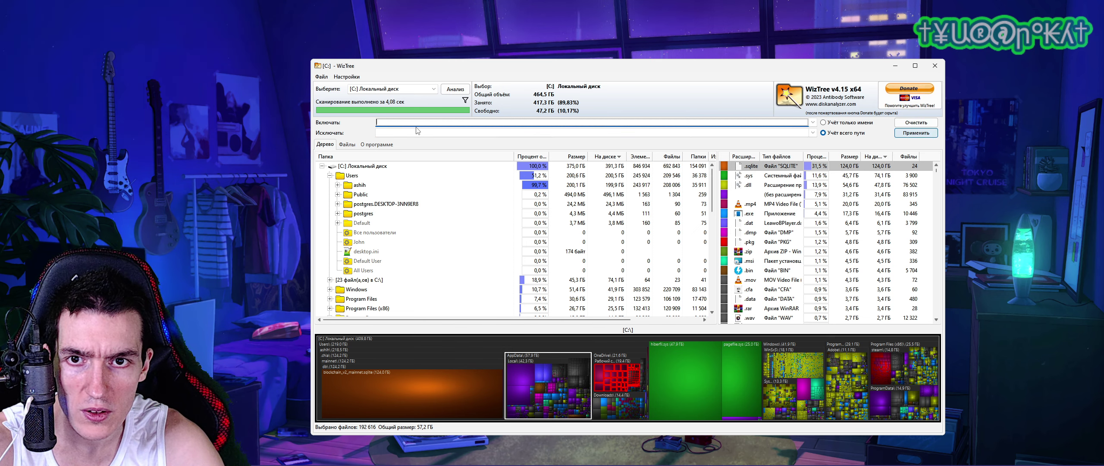
Look at the file list and the program information, returning to the folder tree after each
click(343, 144)
click(319, 144)
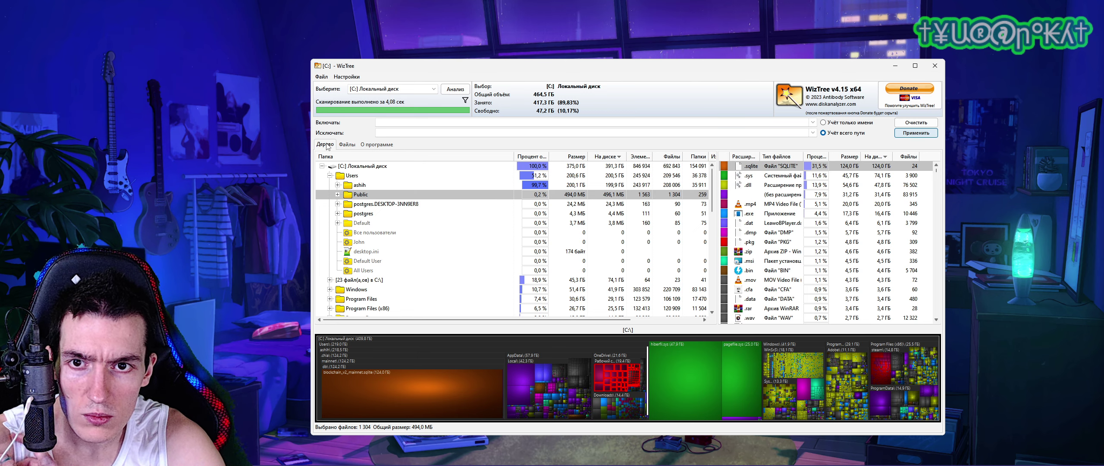
click(373, 144)
click(325, 144)
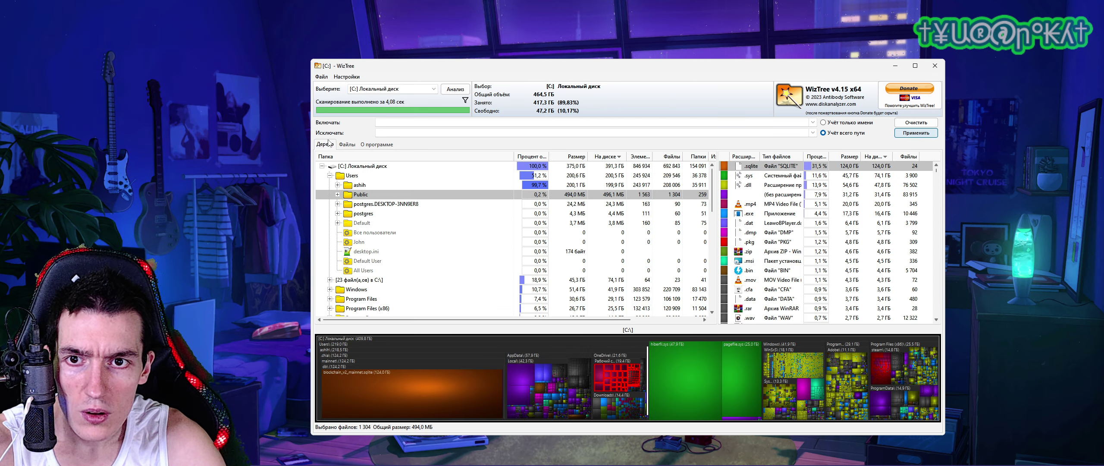
Open the colour settings, examine the theme and file extension colours, and close them without changes
click(341, 77)
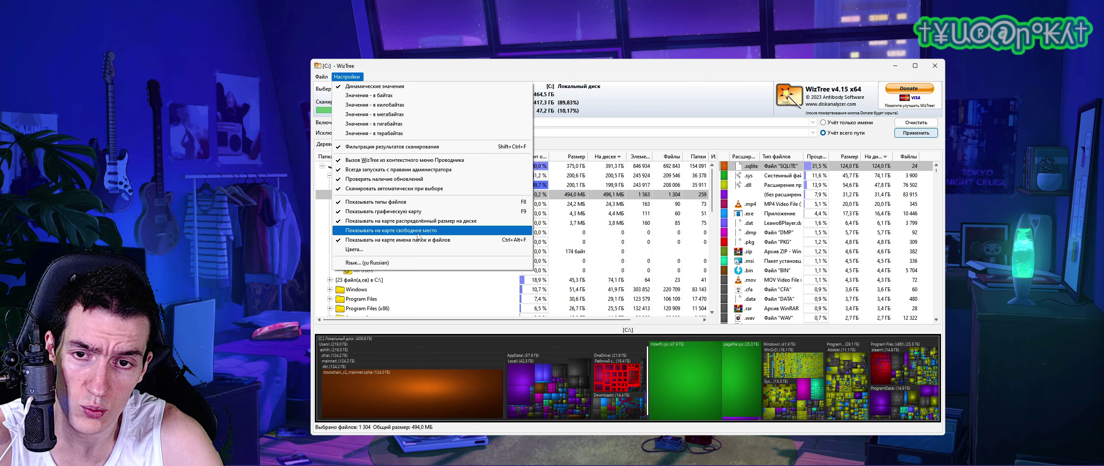
click(418, 249)
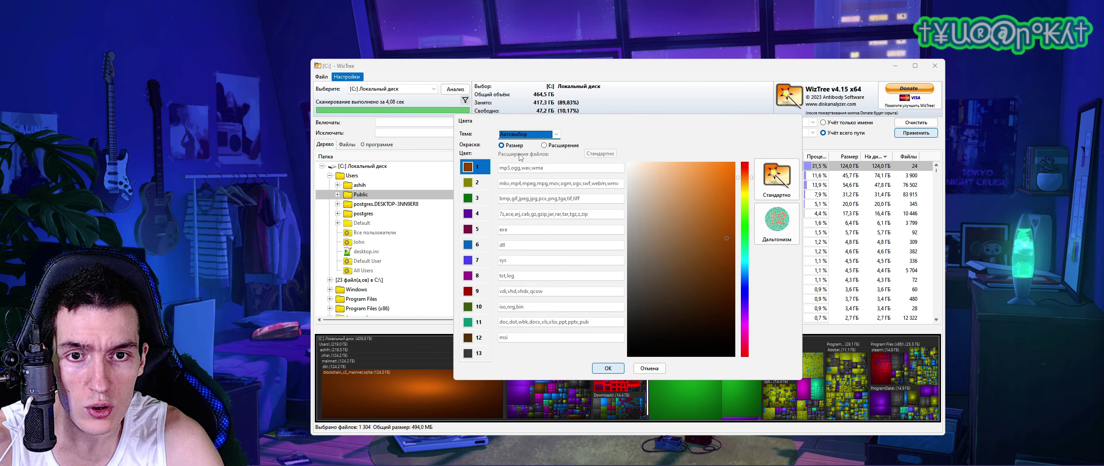
drag(585, 124, 535, 122)
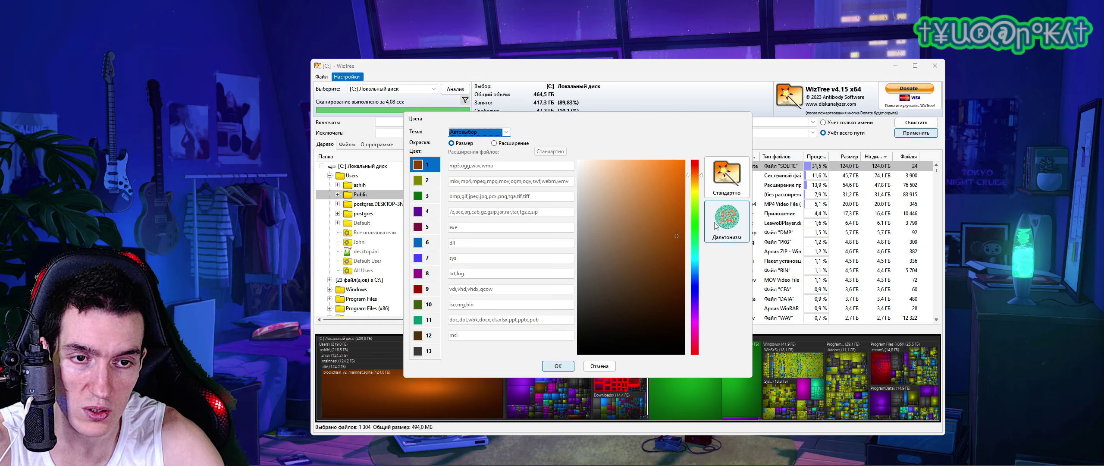
click(599, 365)
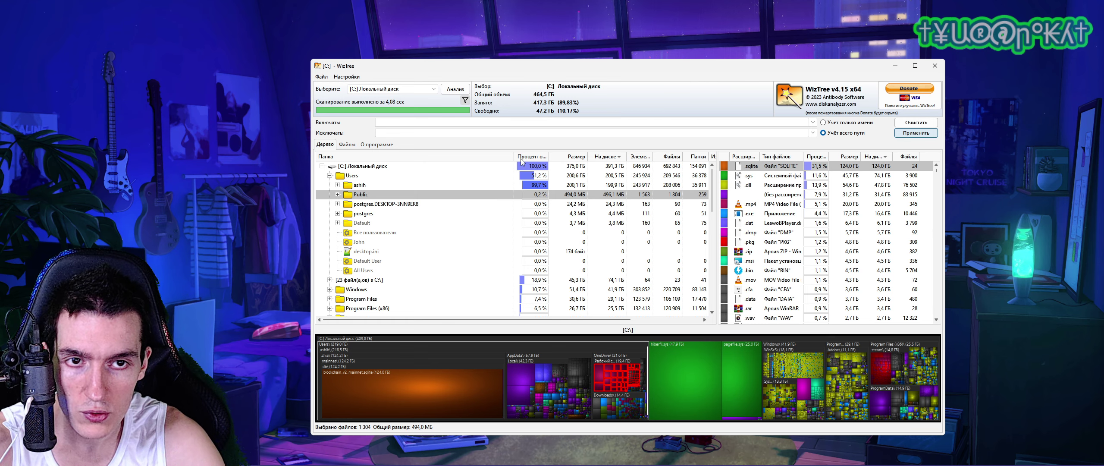
View the program information, return to the folder tree and select the postgres folder in Users
click(386, 147)
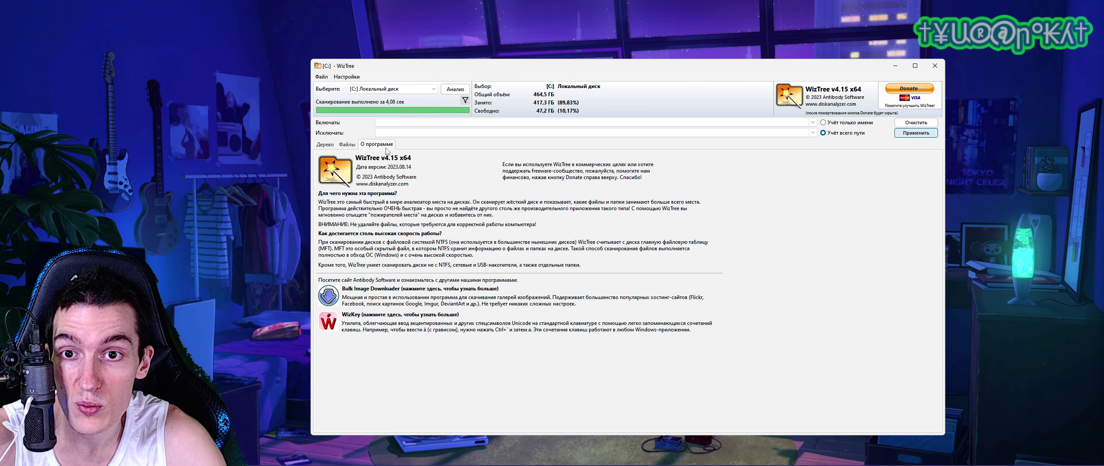
click(325, 144)
click(366, 214)
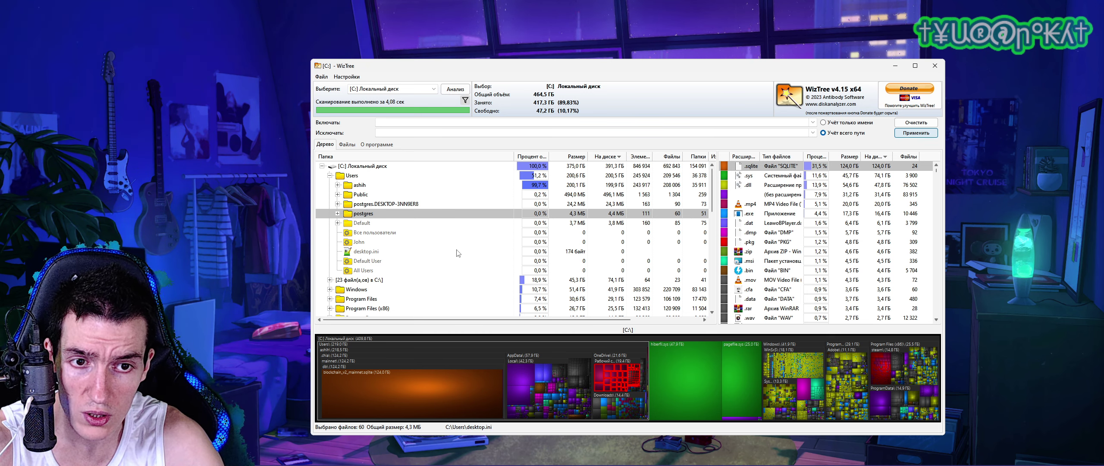
Select a hidden folder in Users and collapse Users to the top-level folders of drive C:
click(364, 242)
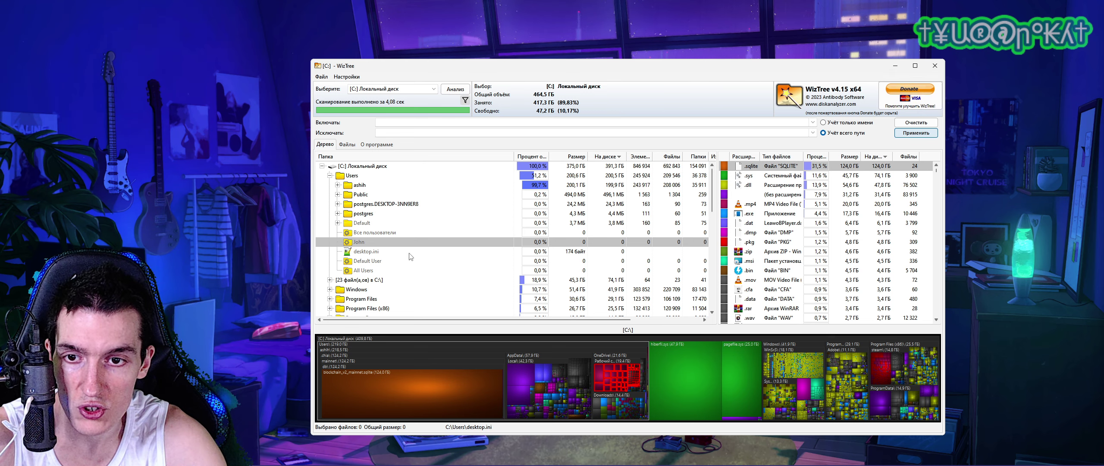
mouse_move(555, 320)
mouse_down()
mouse_move(626, 320)
mouse_move(555, 320)
mouse_up()
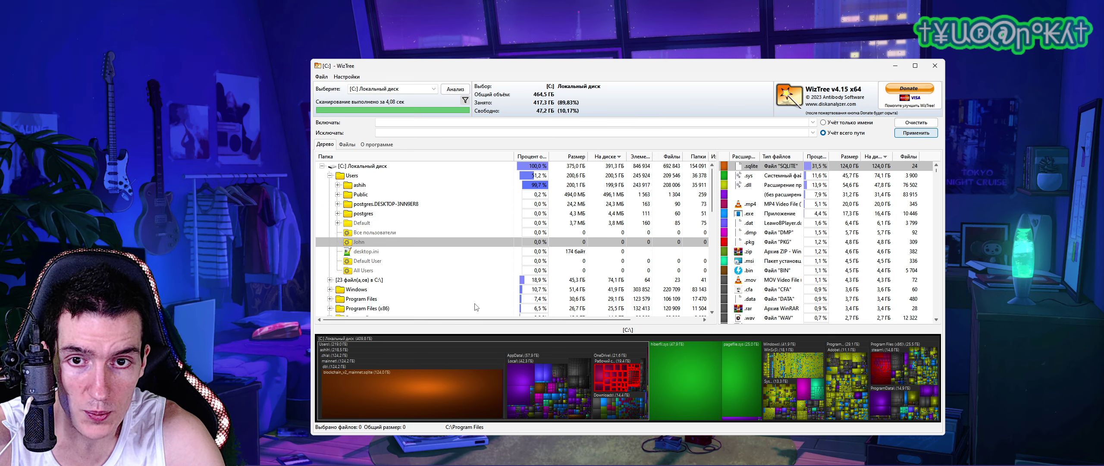
click(330, 176)
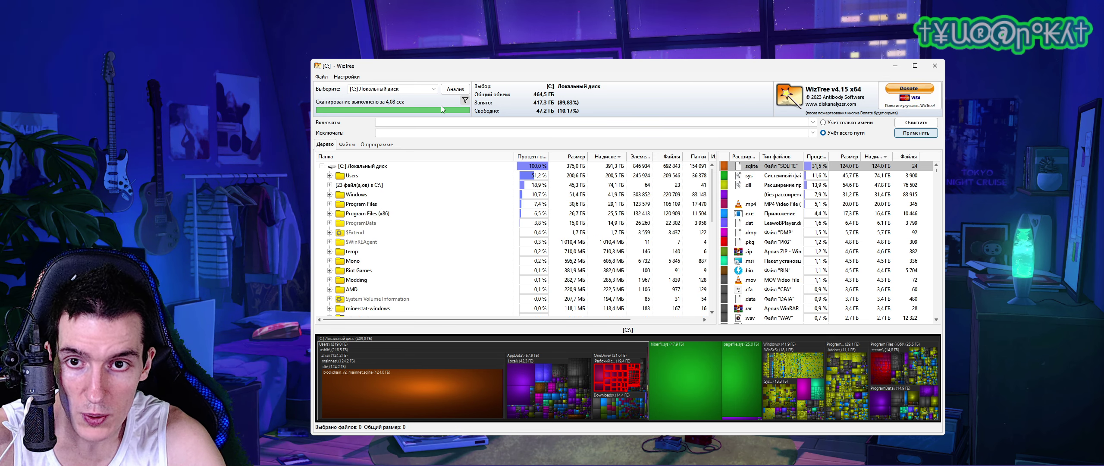
Scan the drive [D:] Kingston A400 and select its Games folder
click(433, 88)
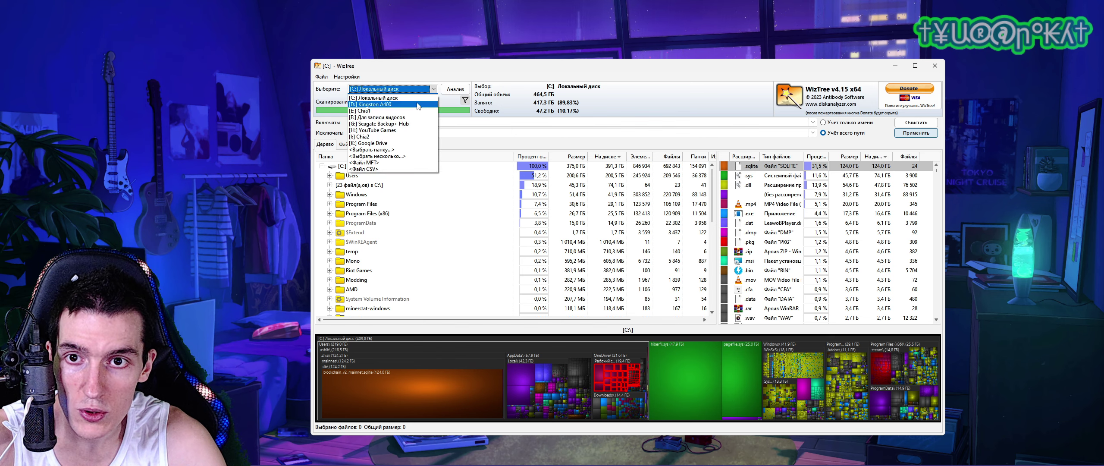
click(418, 105)
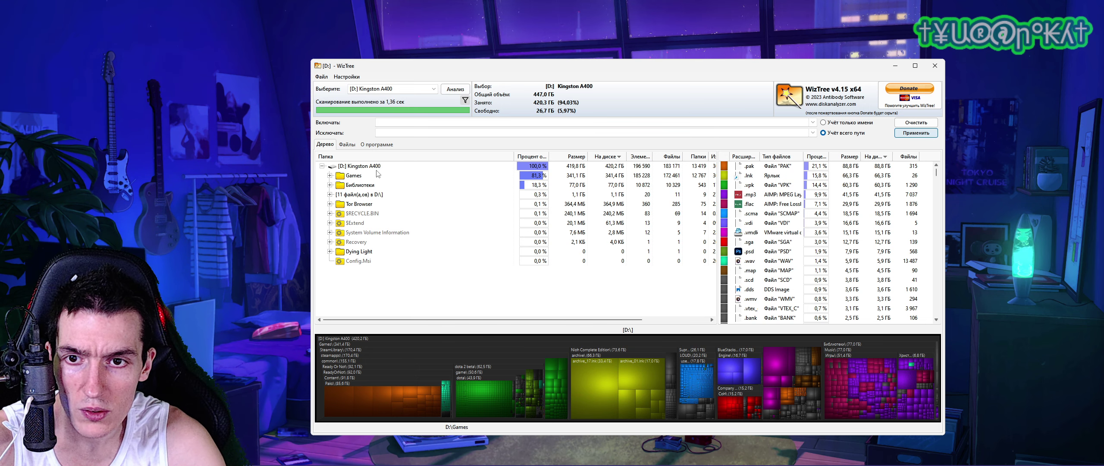
click(353, 176)
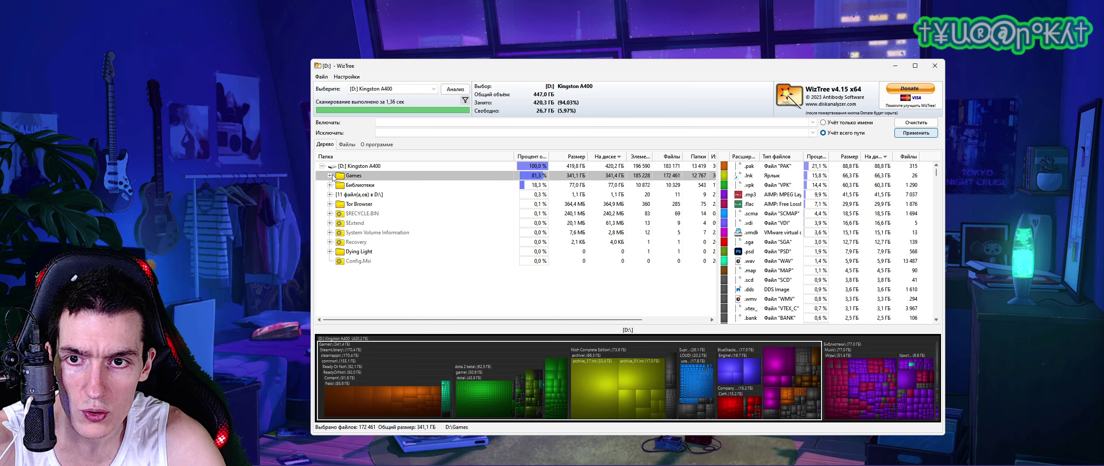
Expand the Games folder and its SteamLibrary subfolder, and select steamapps
click(330, 175)
click(360, 182)
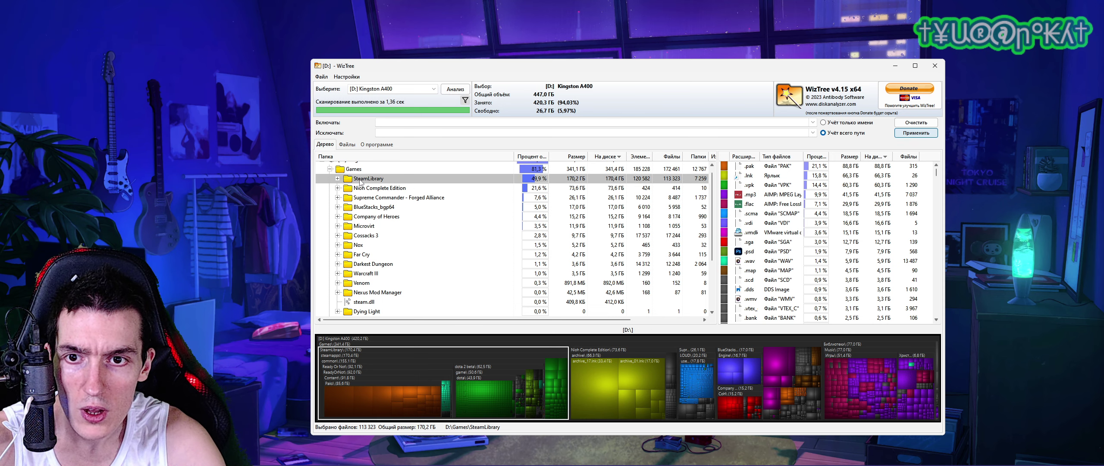
click(338, 179)
click(523, 189)
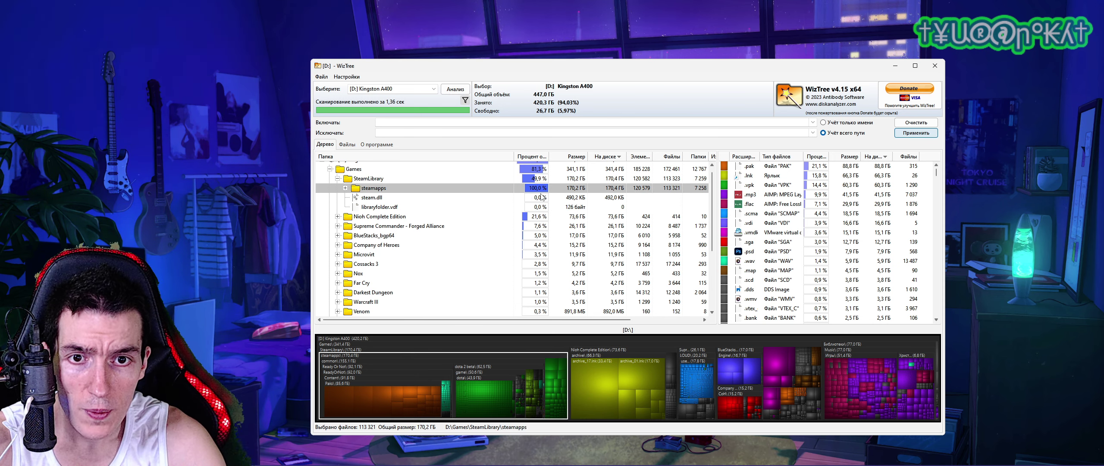
Expand the steamapps folder and its common subfolder to show the installed Steam games
scroll(509, 185, up, 1)
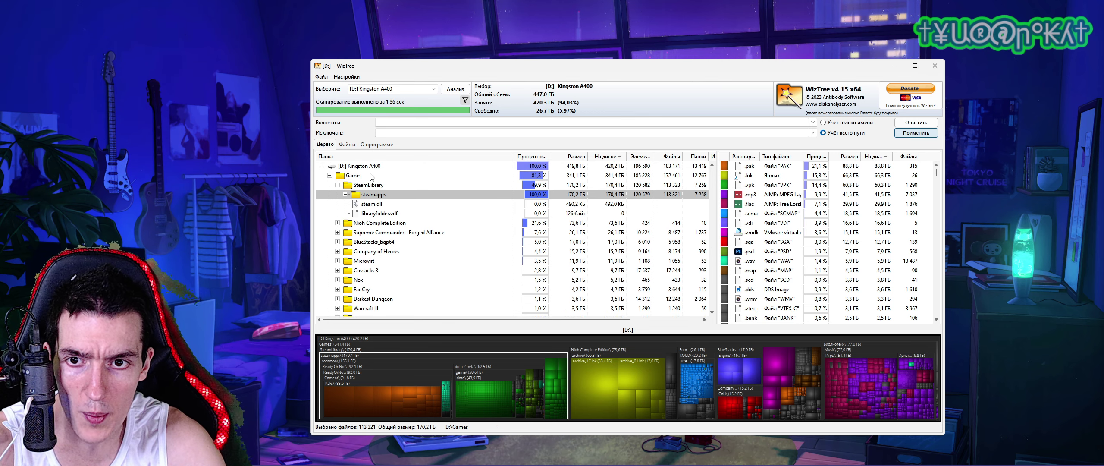
click(346, 195)
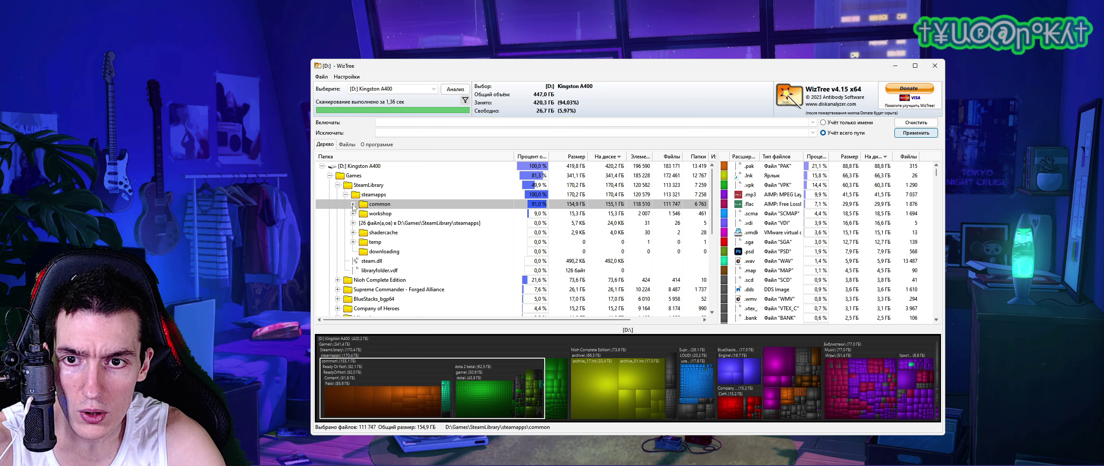
click(353, 204)
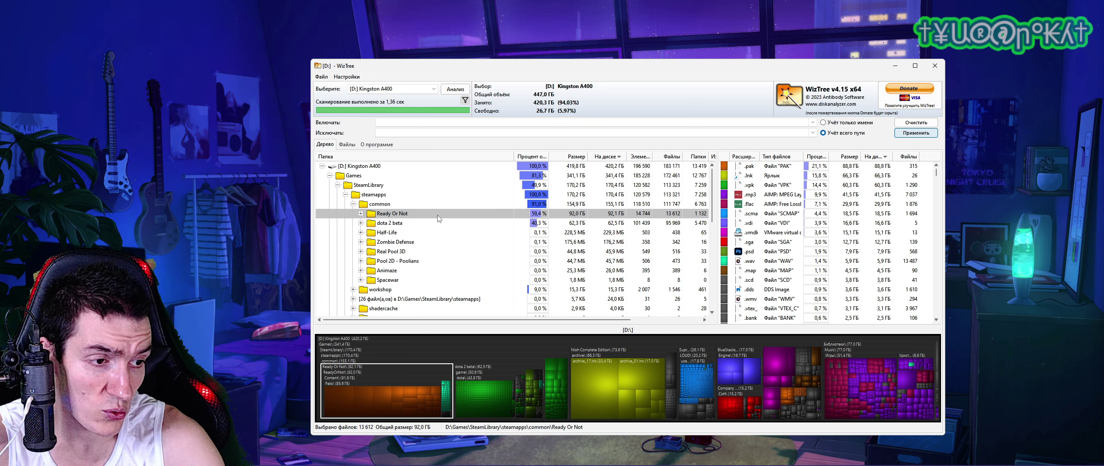
Select the Ready Or Not, dota 2 beta and Half-Life folders in turn to examine their sizes, and look through the remaining folders of drive D:
click(390, 222)
click(391, 214)
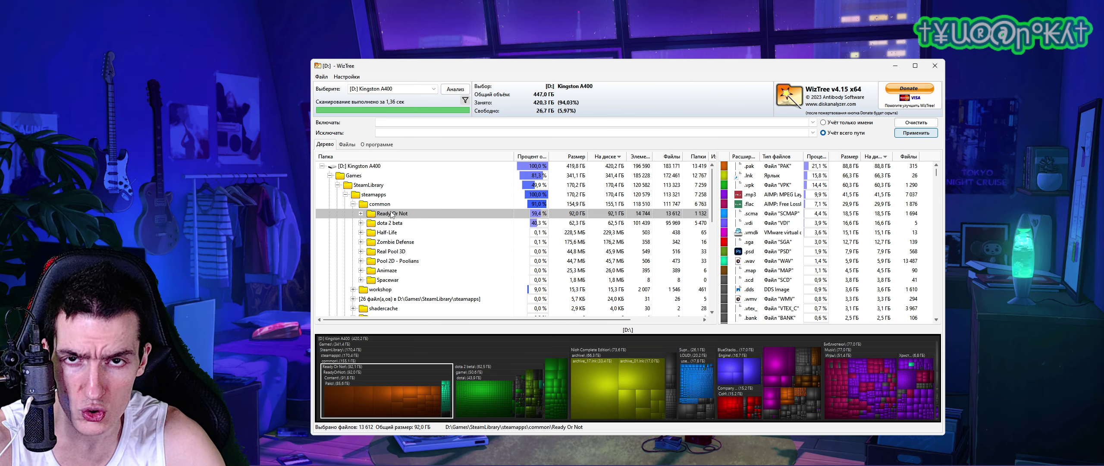
click(387, 223)
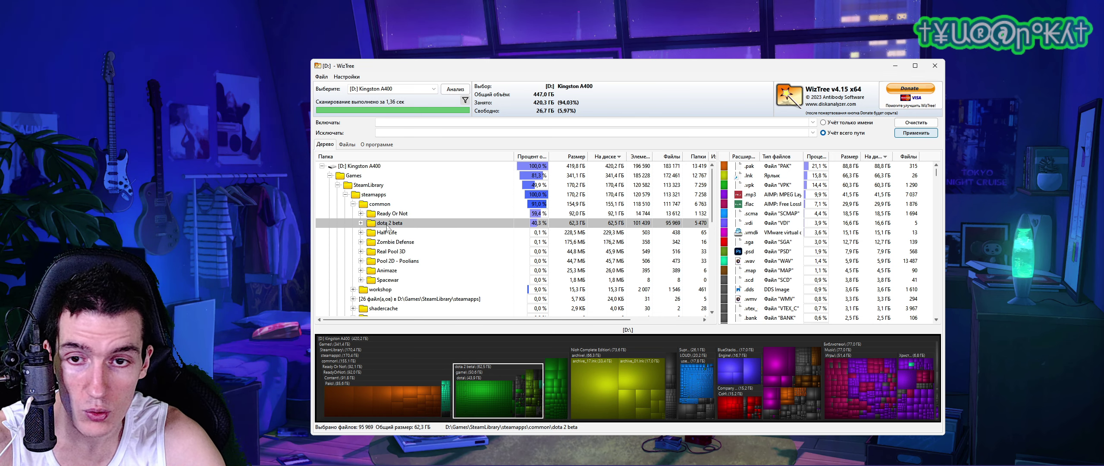
click(386, 232)
scroll(385, 237, down, 8)
scroll(386, 240, up, 10)
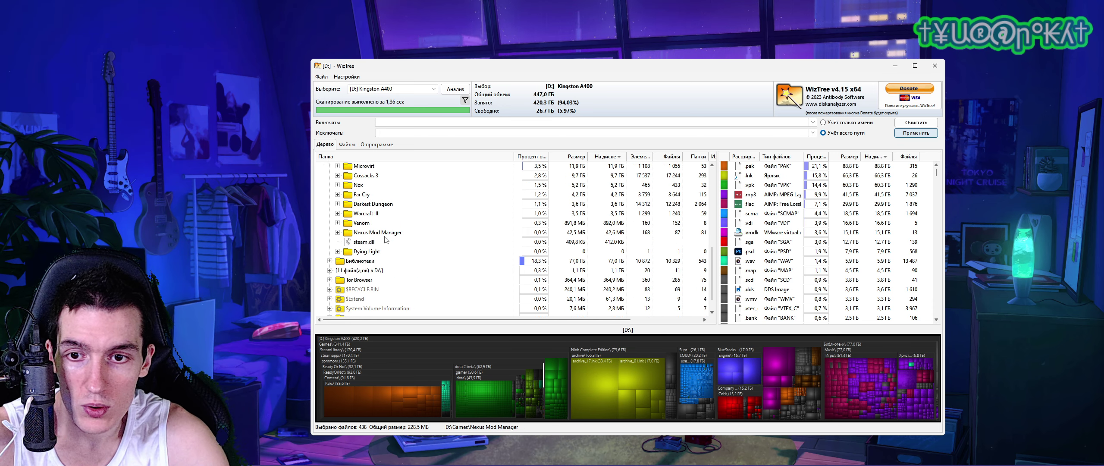